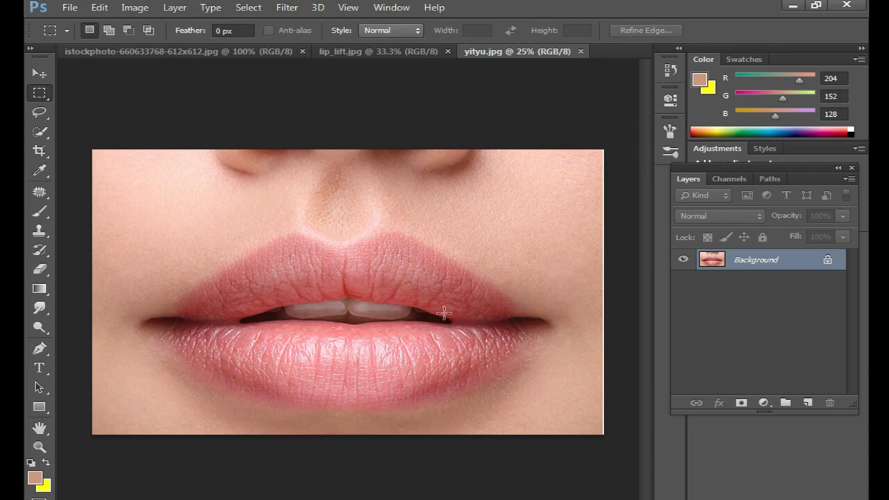
pyautogui.click(763, 403)
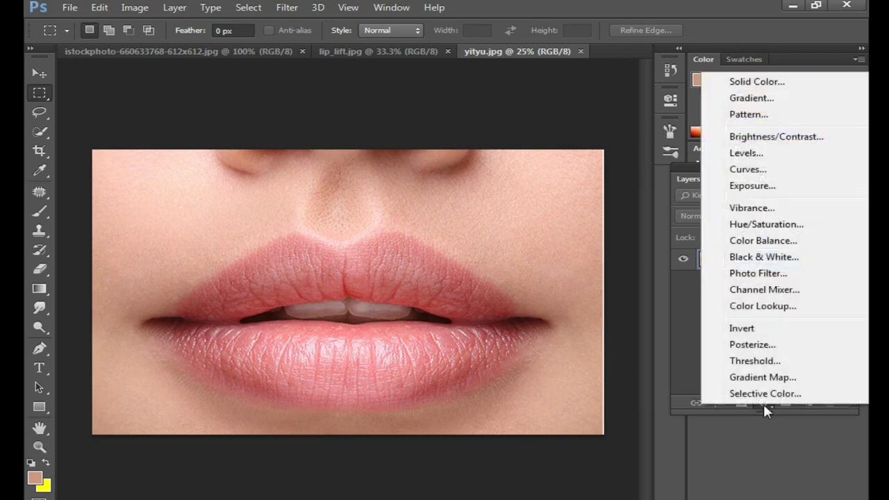
pyautogui.click(755, 82)
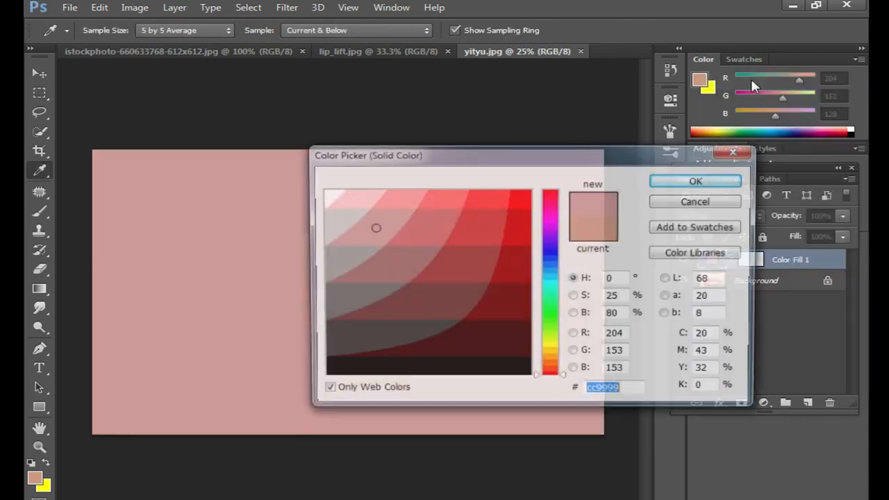
pyautogui.click(518, 266)
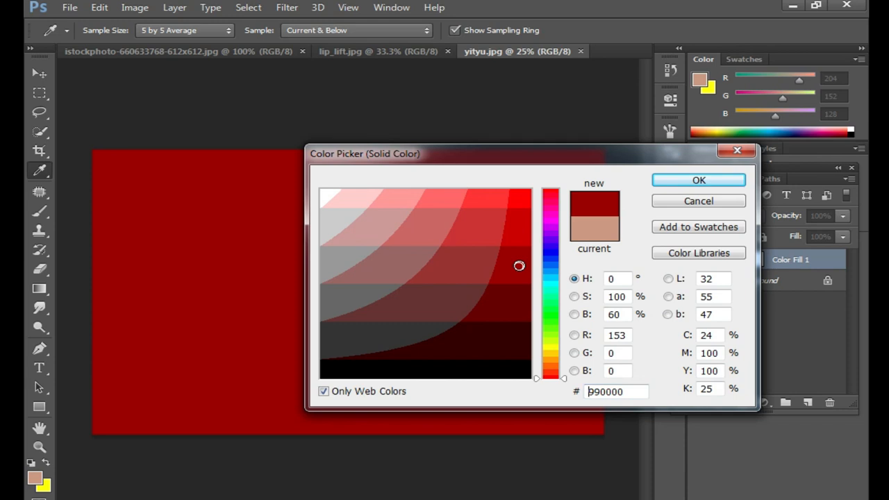
pyautogui.click(723, 182)
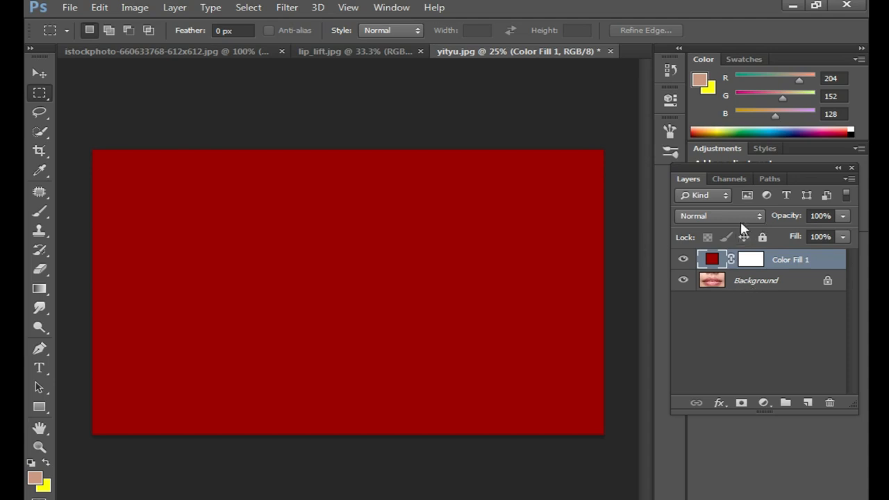
pyautogui.click(750, 260)
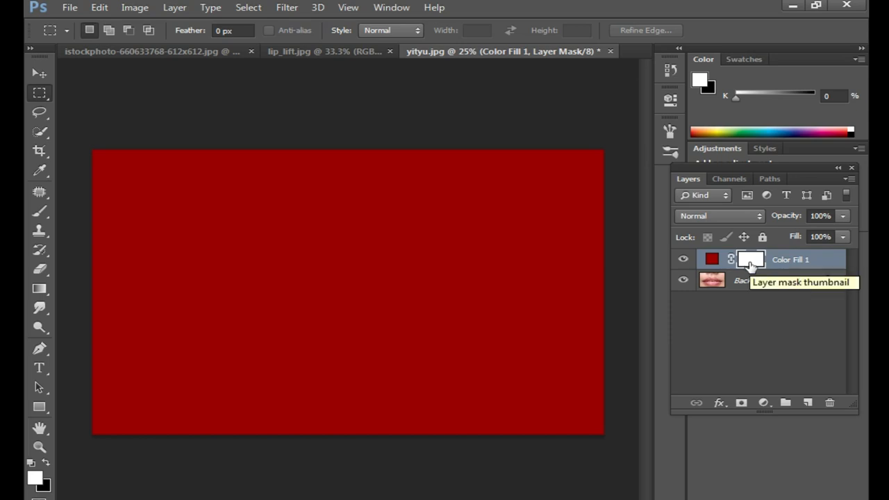
pyautogui.hotkey('ctrl', 'i')
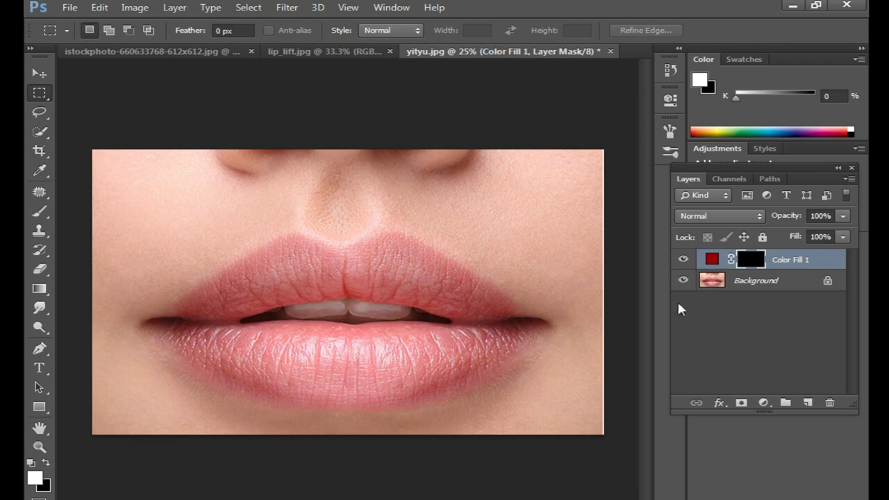
pyautogui.hotkey('ctrl', 'i')
pyautogui.hotkey('ctrl', 'i')
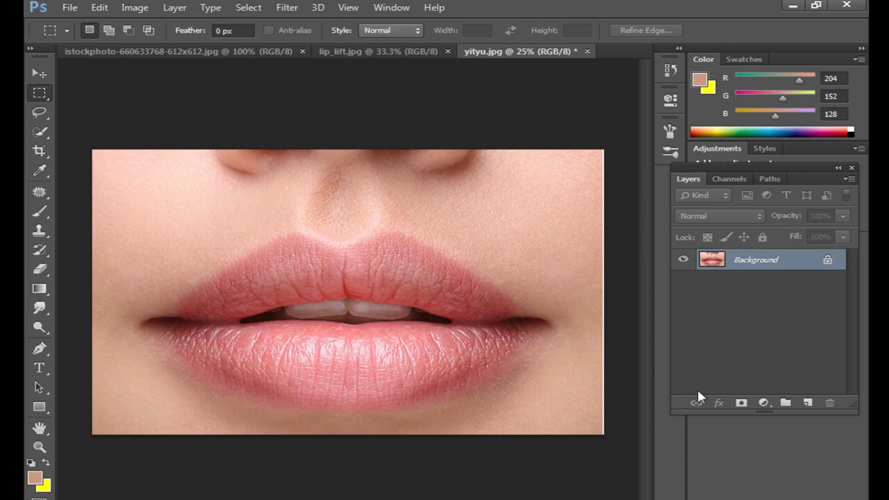
pyautogui.click(742, 403)
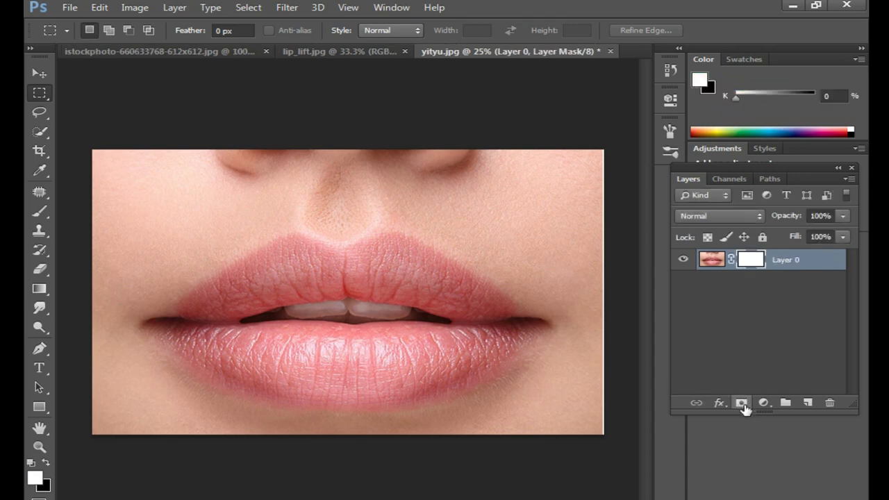
pyautogui.hotkey('ctrl', 'z')
# - Add a solid color fill layer in dark red 990000 above the photo and invert its layer mask to black
pyautogui.click(763, 403)
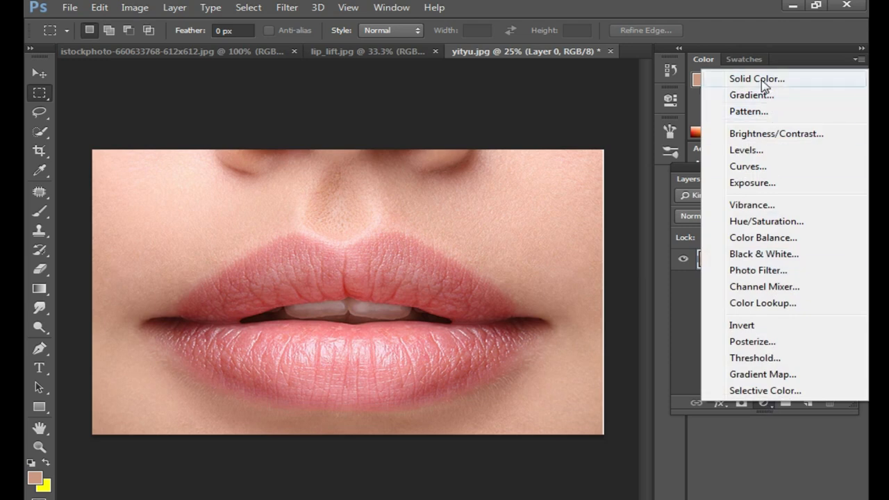
pyautogui.click(757, 79)
pyautogui.click(517, 261)
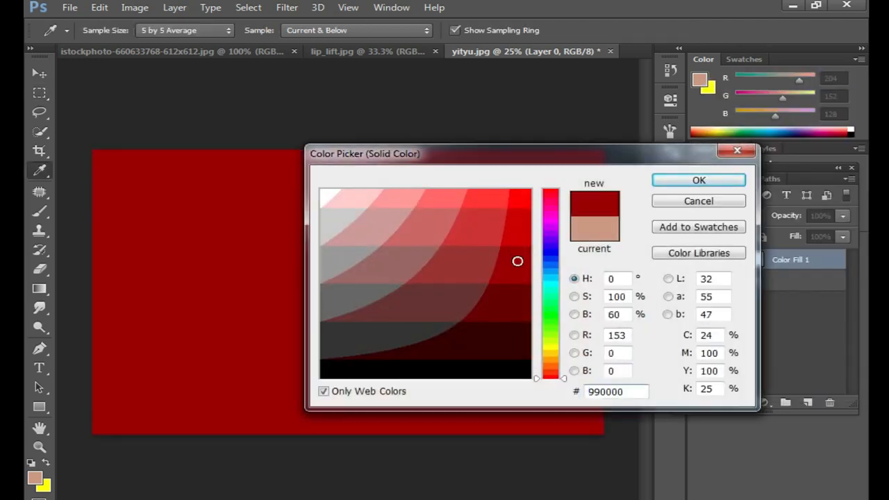
pyautogui.click(699, 179)
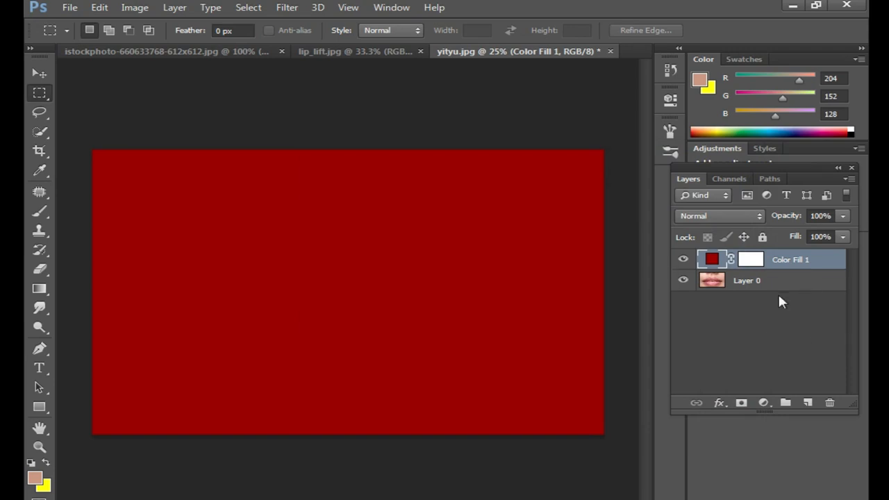
pyautogui.click(753, 259)
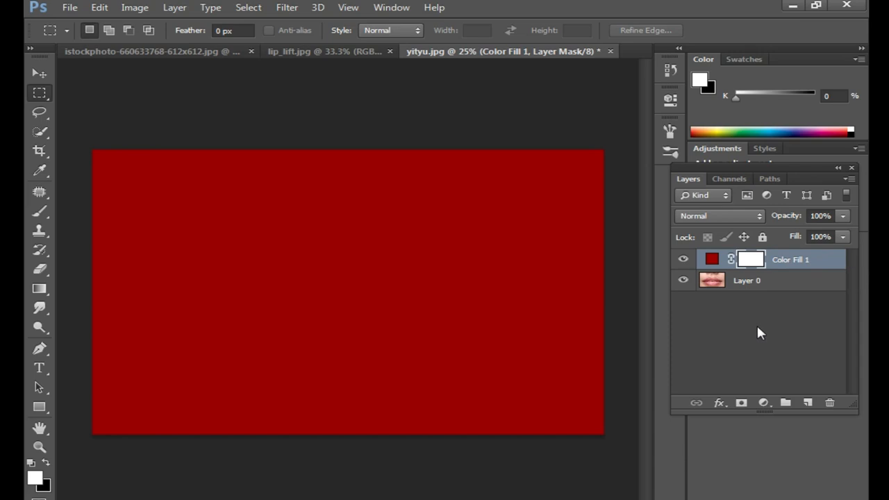
pyautogui.hotkey('ctrl', 'i')
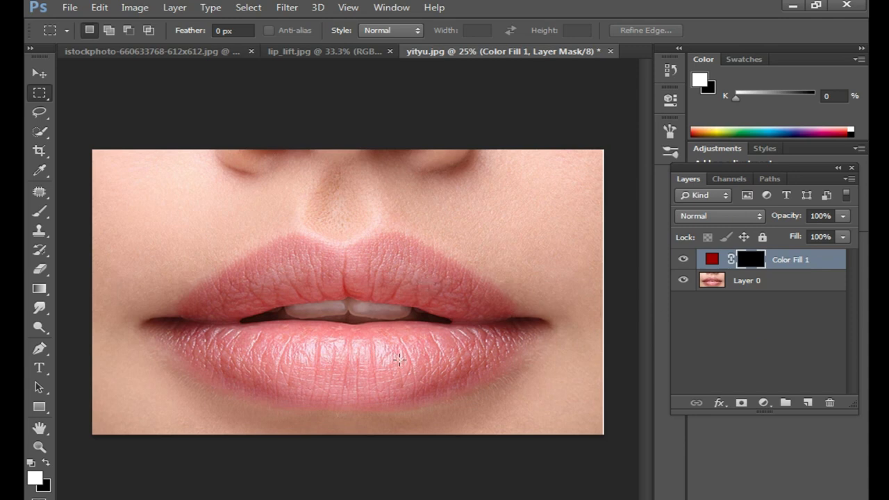
# - Paint the outer outline of both lips in white on the fill layer's mask with a soft 68 px brush at 0% hardness
pyautogui.click(40, 210)
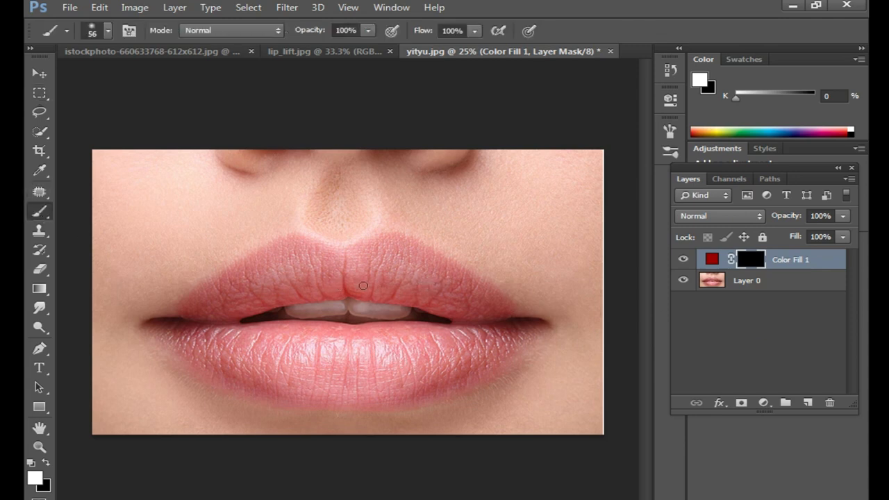
pyautogui.keyDown('ctrl'); pyautogui.click(322, 310); pyautogui.keyUp('ctrl')
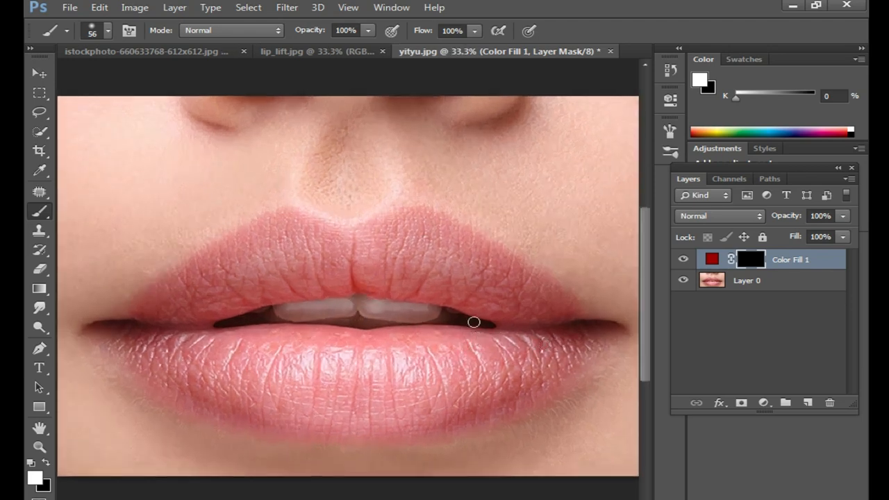
pyautogui.rightClick(448, 263)
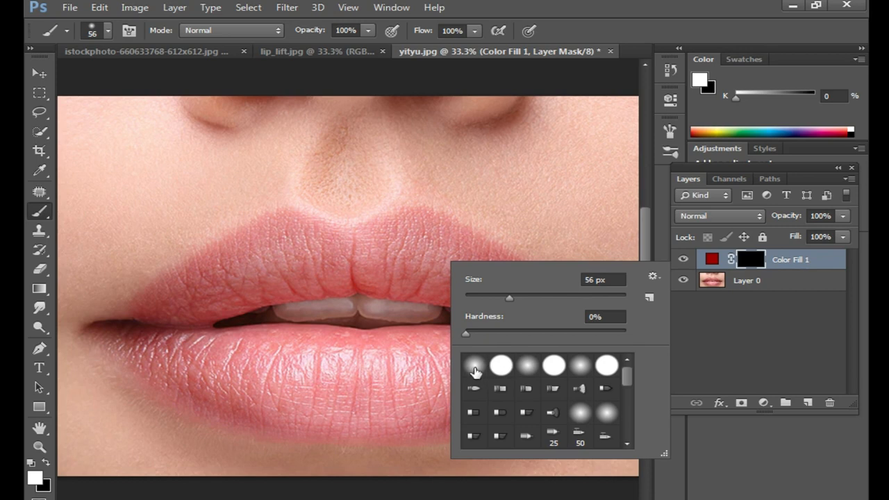
pyautogui.rightClick(385, 232)
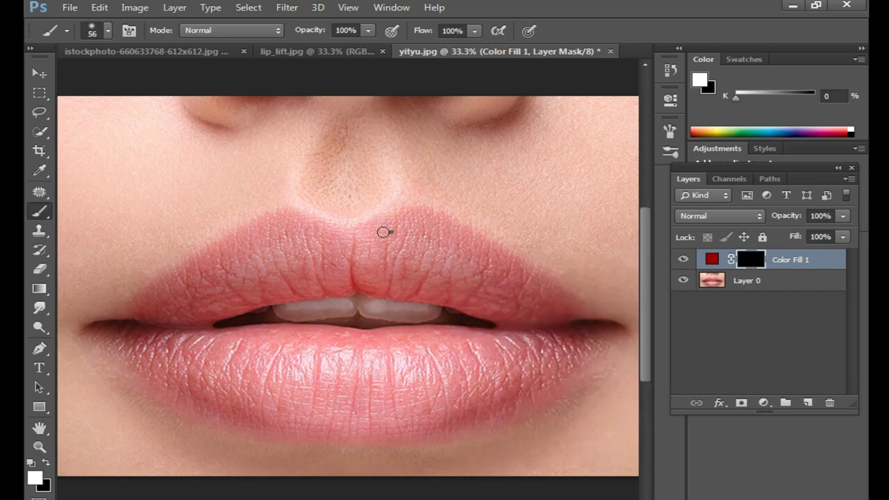
pyautogui.moveTo(450, 271); pyautogui.dragTo(461, 270)
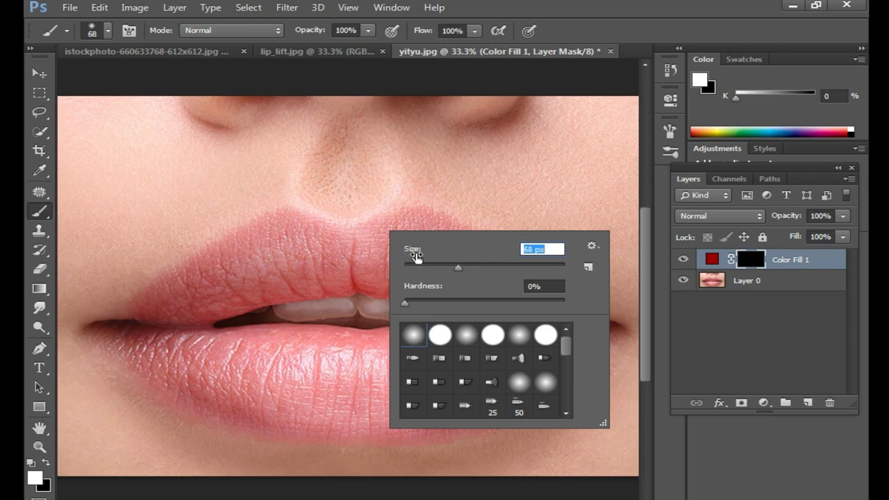
pyautogui.moveTo(349, 235)
pyautogui.mouseDown()
pyautogui.moveTo(421, 213)
pyautogui.moveTo(607, 325)
pyautogui.moveTo(589, 358)
pyautogui.moveTo(462, 420)
pyautogui.moveTo(420, 432)
pyautogui.moveTo(340, 433)
pyautogui.moveTo(214, 408)
pyautogui.moveTo(77, 335)
pyautogui.moveTo(248, 222)
pyautogui.moveTo(280, 213)
pyautogui.moveTo(317, 213)
pyautogui.moveTo(362, 236)
pyautogui.moveTo(354, 233)
pyautogui.moveTo(361, 217)
pyautogui.moveTo(407, 211)
pyautogui.moveTo(452, 223)
pyautogui.moveTo(618, 325)
pyautogui.mouseUp()
# - Enlarge the brush to 98 px and fill in the upper and lower lips on the mask, leaving the teeth unpainted
pyautogui.scroll(-1, 521, 354)
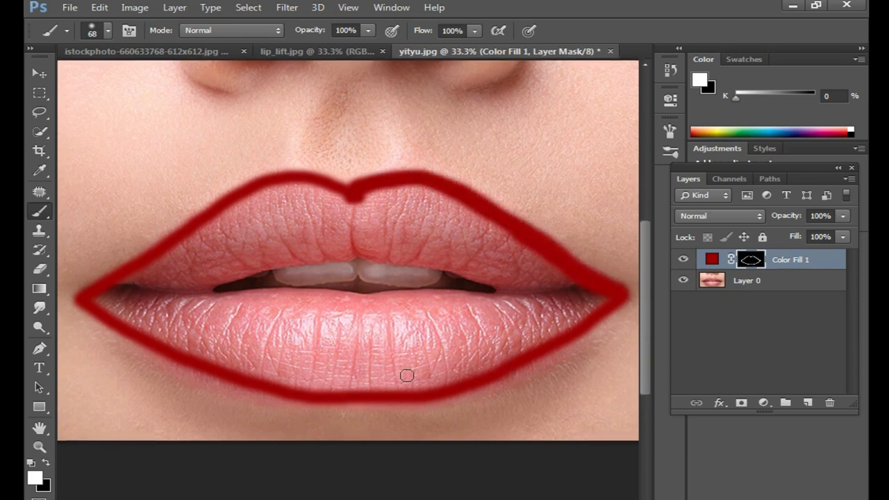
pyautogui.rightClick(363, 326)
pyautogui.click(457, 362)
pyautogui.moveTo(361, 231)
pyautogui.mouseDown()
pyautogui.moveTo(386, 216)
pyautogui.moveTo(377, 200)
pyautogui.moveTo(367, 203)
pyautogui.moveTo(384, 198)
pyautogui.moveTo(355, 225)
pyautogui.moveTo(396, 239)
pyautogui.moveTo(386, 250)
pyautogui.moveTo(577, 287)
pyautogui.moveTo(372, 218)
pyautogui.moveTo(446, 235)
pyautogui.moveTo(454, 247)
pyautogui.moveTo(443, 240)
pyautogui.moveTo(540, 262)
pyautogui.moveTo(475, 225)
pyautogui.moveTo(381, 204)
pyautogui.moveTo(475, 228)
pyautogui.moveTo(427, 202)
pyautogui.moveTo(388, 200)
pyautogui.moveTo(428, 199)
pyautogui.moveTo(493, 223)
pyautogui.moveTo(403, 190)
pyautogui.moveTo(362, 204)
pyautogui.moveTo(288, 191)
pyautogui.moveTo(243, 201)
pyautogui.moveTo(279, 196)
pyautogui.moveTo(344, 208)
pyautogui.moveTo(328, 225)
pyautogui.moveTo(352, 240)
pyautogui.moveTo(345, 249)
pyautogui.moveTo(358, 248)
pyautogui.moveTo(290, 256)
pyautogui.moveTo(217, 279)
pyautogui.moveTo(131, 286)
pyautogui.moveTo(302, 246)
pyautogui.moveTo(272, 237)
pyautogui.moveTo(144, 277)
pyautogui.moveTo(205, 234)
pyautogui.moveTo(309, 210)
pyautogui.moveTo(371, 222)
pyautogui.moveTo(306, 217)
pyautogui.moveTo(332, 203)
pyautogui.moveTo(312, 192)
pyautogui.moveTo(185, 242)
pyautogui.mouseUp()
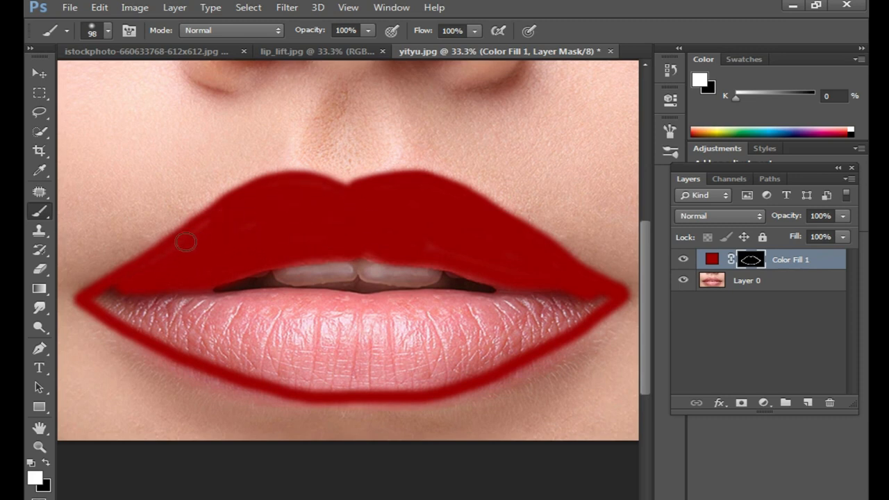
pyautogui.moveTo(118, 296)
pyautogui.mouseDown()
pyautogui.moveTo(123, 318)
pyautogui.moveTo(272, 363)
pyautogui.moveTo(170, 335)
pyautogui.moveTo(220, 363)
pyautogui.moveTo(319, 380)
pyautogui.moveTo(483, 375)
pyautogui.moveTo(383, 384)
pyautogui.moveTo(495, 356)
pyautogui.moveTo(592, 304)
pyautogui.moveTo(459, 312)
pyautogui.moveTo(547, 310)
pyautogui.moveTo(561, 299)
pyautogui.moveTo(120, 297)
pyautogui.moveTo(177, 325)
pyautogui.moveTo(120, 295)
pyautogui.moveTo(221, 354)
pyautogui.moveTo(315, 382)
pyautogui.moveTo(385, 379)
pyautogui.moveTo(312, 380)
pyautogui.moveTo(373, 391)
pyautogui.moveTo(463, 379)
pyautogui.moveTo(525, 346)
pyautogui.moveTo(326, 350)
pyautogui.moveTo(538, 316)
pyautogui.moveTo(193, 307)
pyautogui.moveTo(250, 331)
pyautogui.moveTo(319, 328)
pyautogui.moveTo(196, 312)
pyautogui.moveTo(239, 346)
pyautogui.moveTo(375, 349)
pyautogui.moveTo(299, 353)
pyautogui.moveTo(380, 369)
pyautogui.moveTo(283, 362)
pyautogui.moveTo(431, 340)
pyautogui.moveTo(508, 310)
pyautogui.mouseUp()
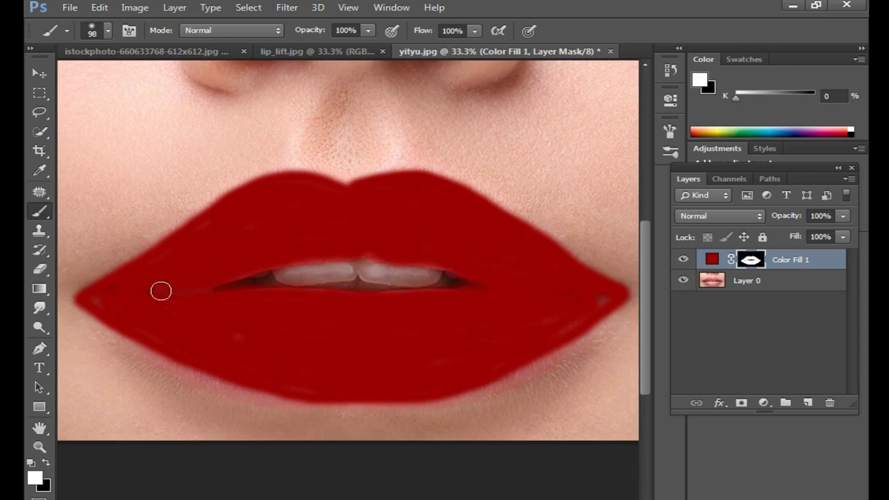
pyautogui.moveTo(599, 298)
pyautogui.mouseDown()
pyautogui.moveTo(475, 347)
pyautogui.moveTo(334, 362)
pyautogui.moveTo(287, 354)
pyautogui.mouseUp()
pyautogui.rightClick(754, 261)
pyautogui.press('Escape')
# - In the color fill layer's blending options, lower the underlying layer's white Blend If limit to 221
pyautogui.click(712, 259)
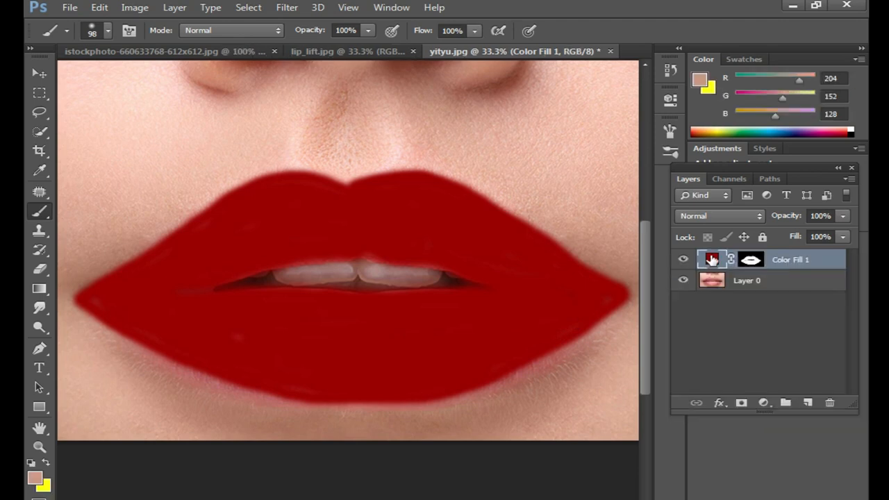
pyautogui.rightClick(776, 264)
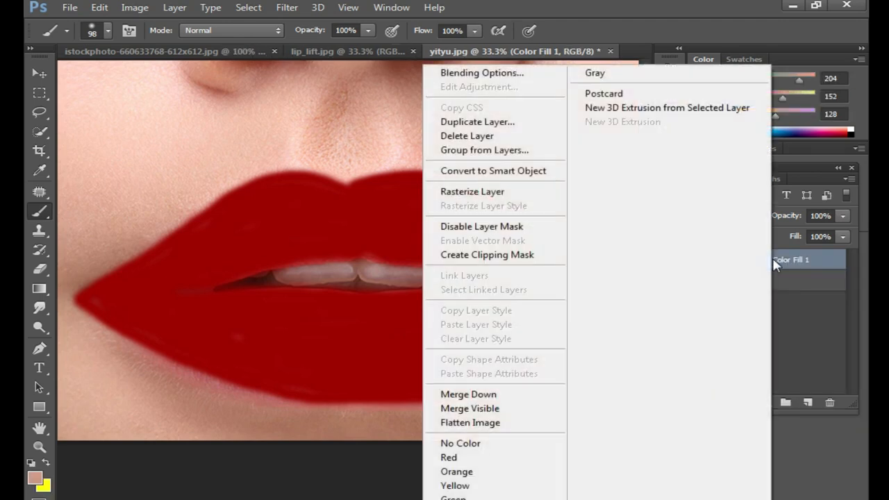
pyautogui.click(478, 73)
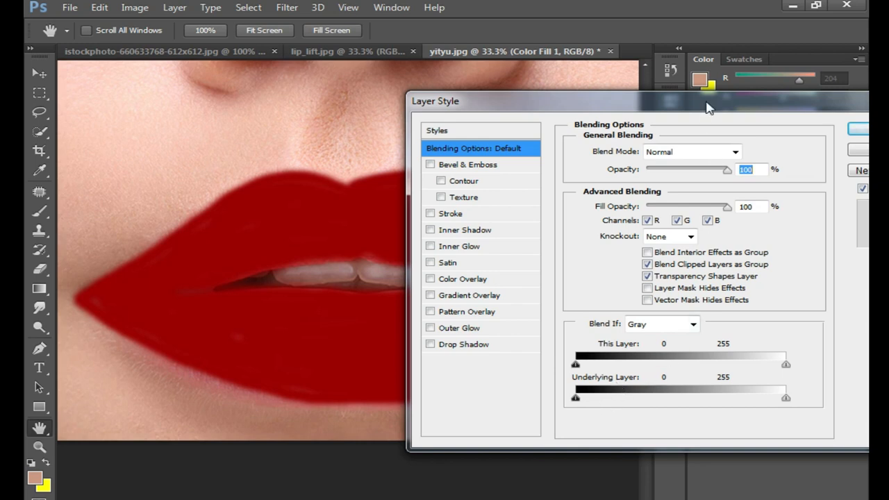
pyautogui.moveTo(707, 108); pyautogui.dragTo(681, 105)
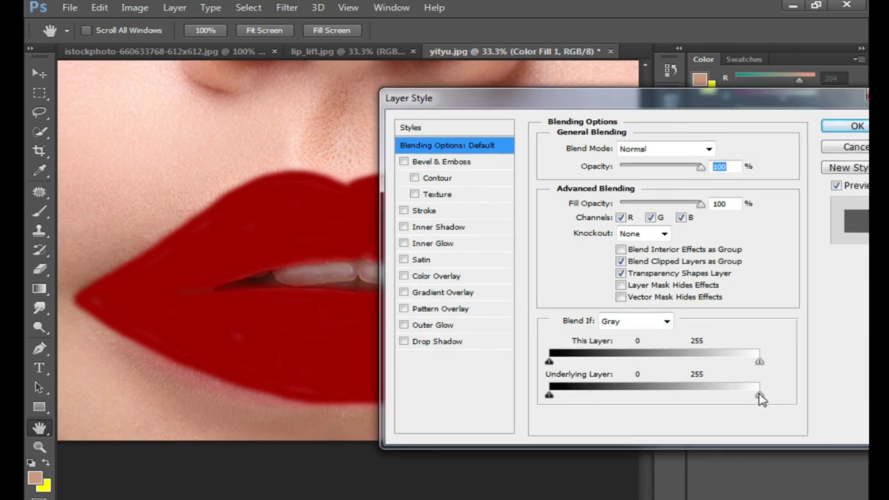
pyautogui.moveTo(760, 396); pyautogui.dragTo(724, 397)
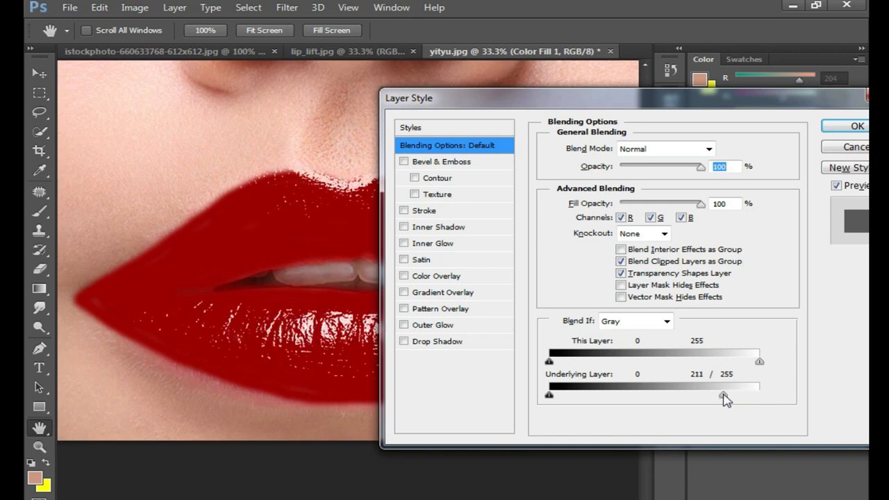
pyautogui.moveTo(700, 114); pyautogui.dragTo(840, 211)
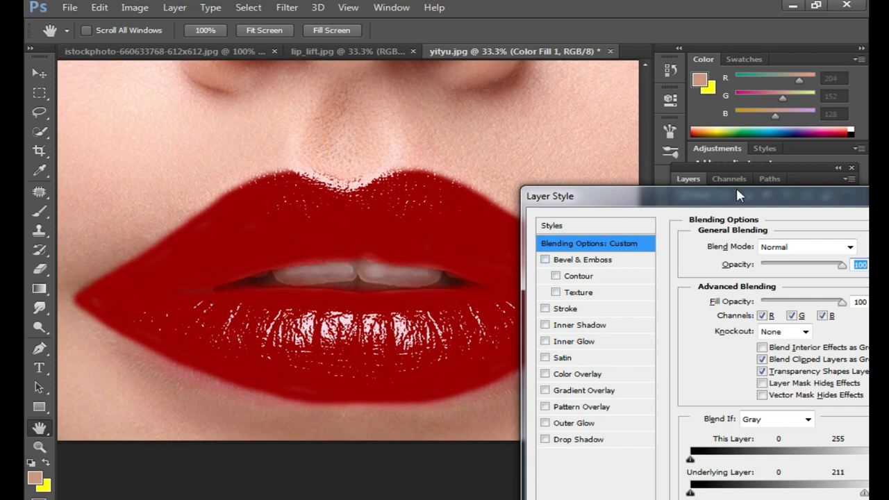
pyautogui.moveTo(737, 195); pyautogui.dragTo(650, 166)
pyautogui.moveTo(716, 169); pyautogui.dragTo(636, 148)
pyautogui.moveTo(711, 448); pyautogui.dragTo(707, 448)
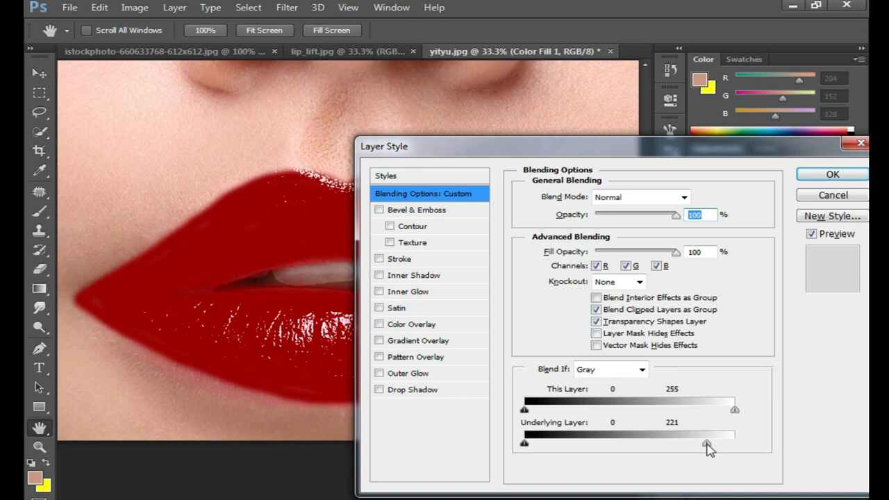
pyautogui.click(837, 177)
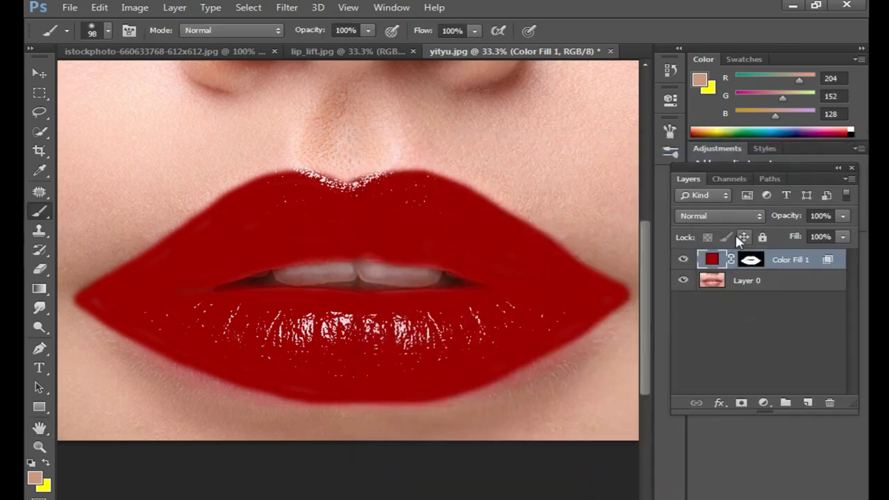
# - Try the Soft Light, Color Dodge and Color blend modes on the red color fill layer
pyautogui.click(740, 214)
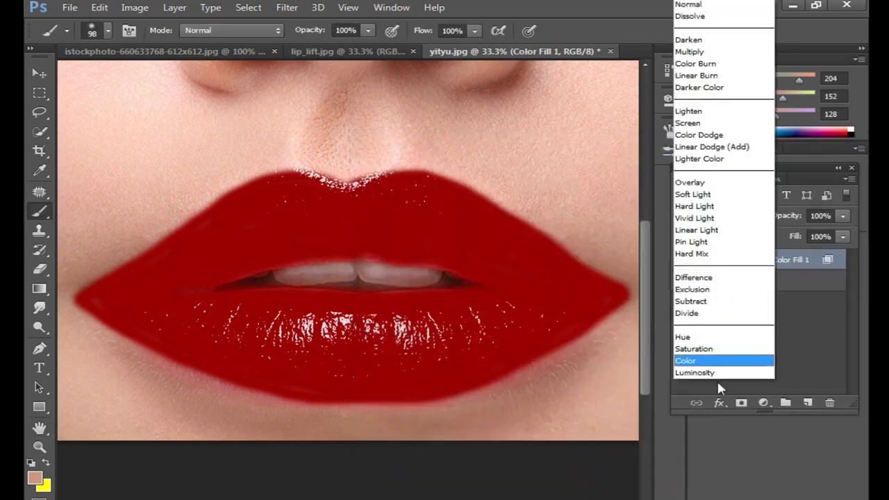
pyautogui.click(705, 196)
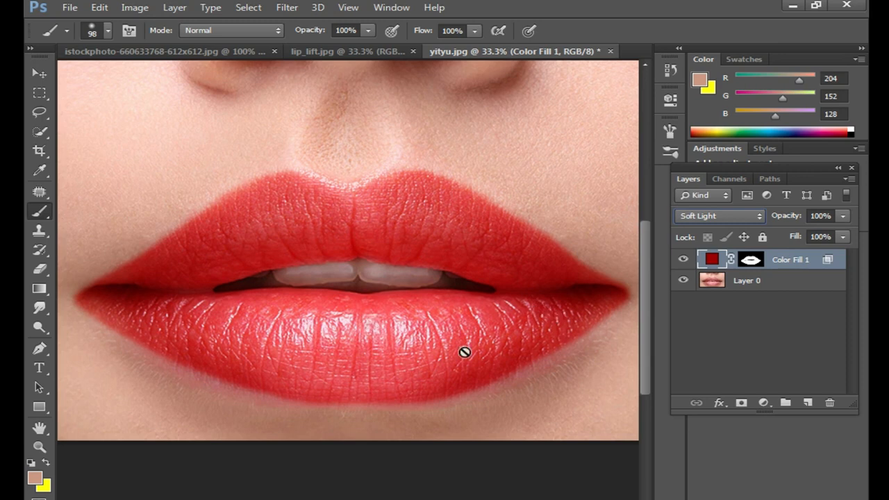
pyautogui.click(736, 216)
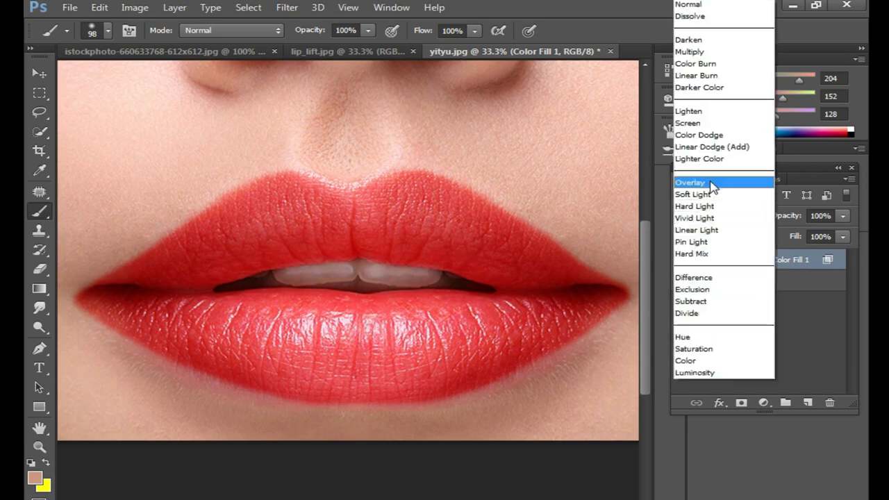
pyautogui.click(722, 135)
pyautogui.click(747, 216)
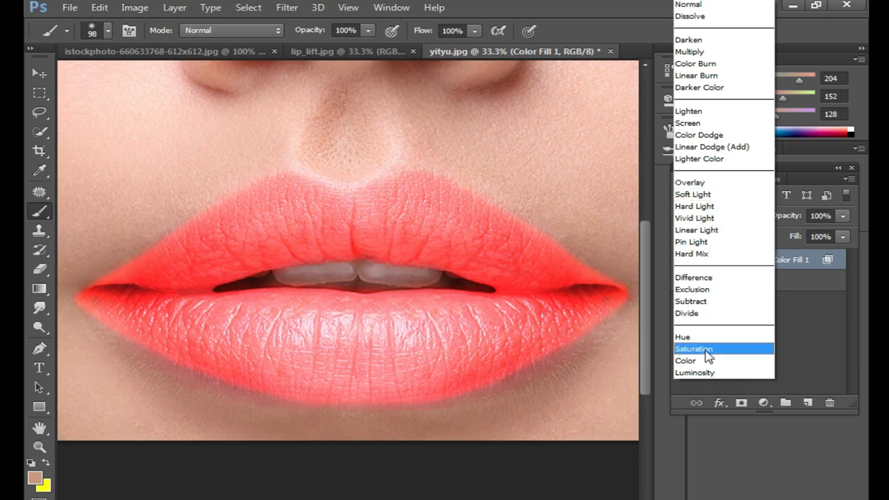
pyautogui.click(725, 361)
# - Set the color fill layer's blend mode to Soft Light and check the whole image
pyautogui.click(728, 214)
pyautogui.click(705, 196)
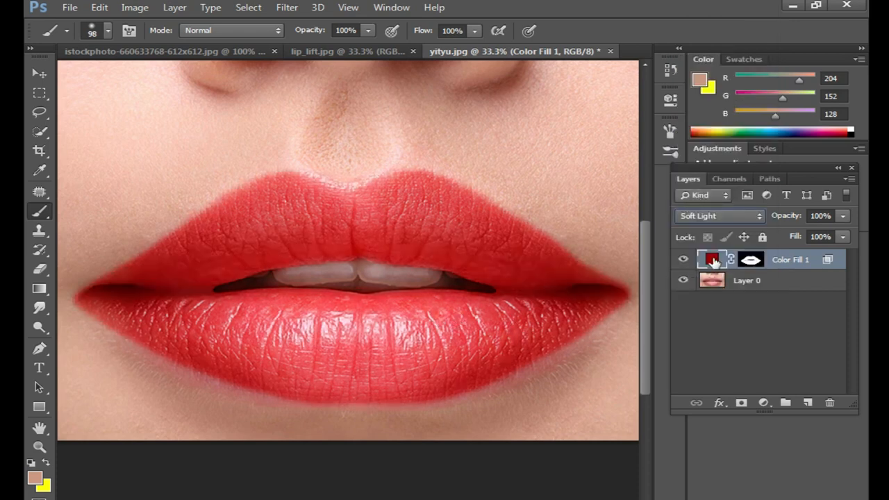
pyautogui.scroll(-2, 343, 311)
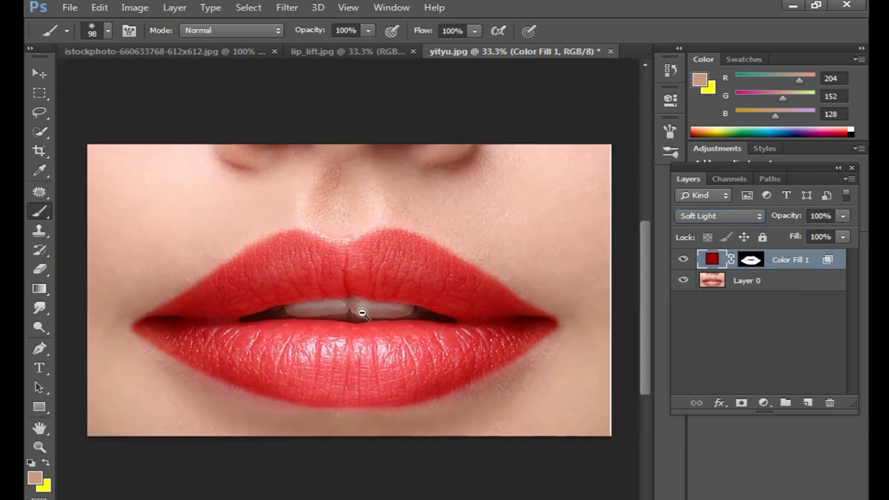
# - Try dark purple 330033 as the color fill layer's color on the lips
pyautogui.scroll(1, 355, 323)
pyautogui.scroll(3, 354, 324)
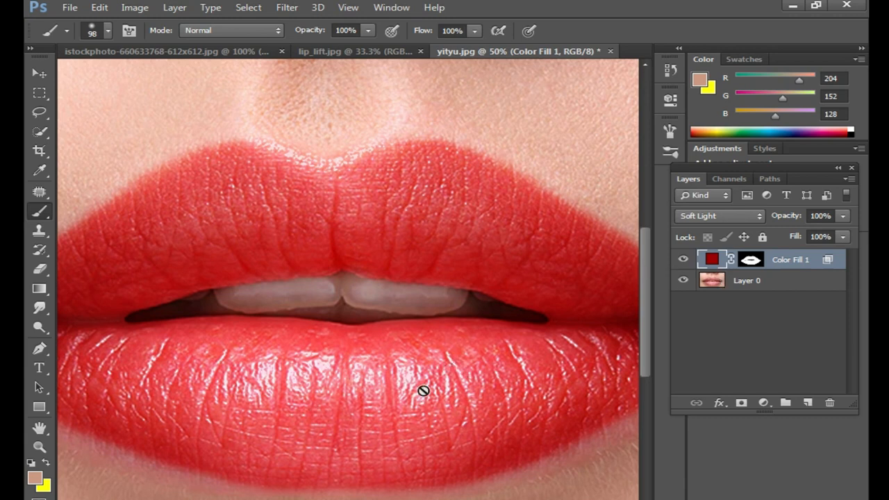
pyautogui.scroll(-1, 394, 299)
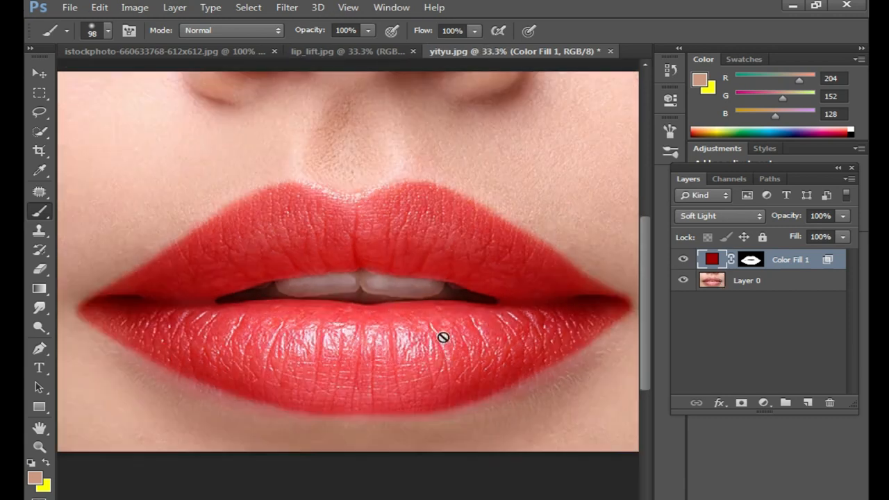
pyautogui.doubleClick(713, 262)
pyautogui.moveTo(506, 278); pyautogui.dragTo(357, 209)
pyautogui.click(548, 232)
pyautogui.moveTo(501, 214); pyautogui.dragTo(493, 257)
pyautogui.moveTo(554, 163); pyautogui.dragTo(771, 143)
pyautogui.moveTo(741, 236); pyautogui.dragTo(738, 292)
pyautogui.moveTo(732, 322); pyautogui.dragTo(736, 347)
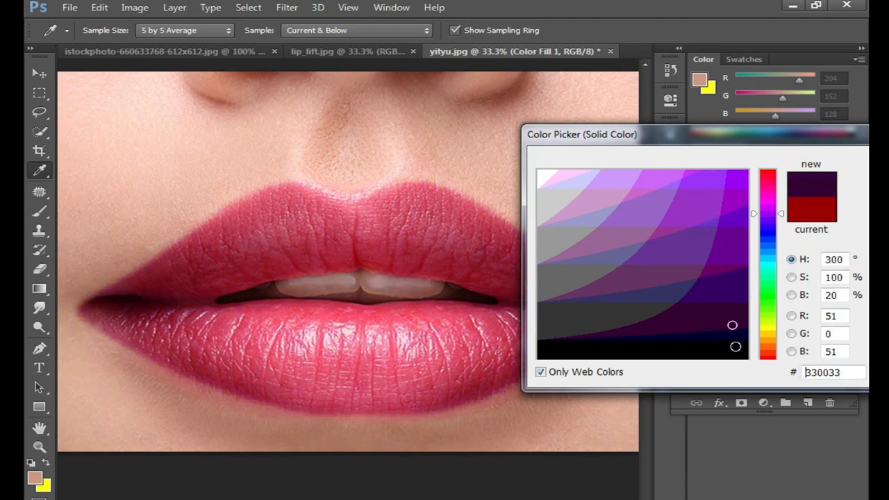
# - Try green shades such as 669933 and 003300 for the color fill layer
pyautogui.moveTo(737, 261); pyautogui.dragTo(700, 180)
pyautogui.click(764, 314)
pyautogui.click(720, 264)
pyautogui.moveTo(720, 264); pyautogui.dragTo(705, 241)
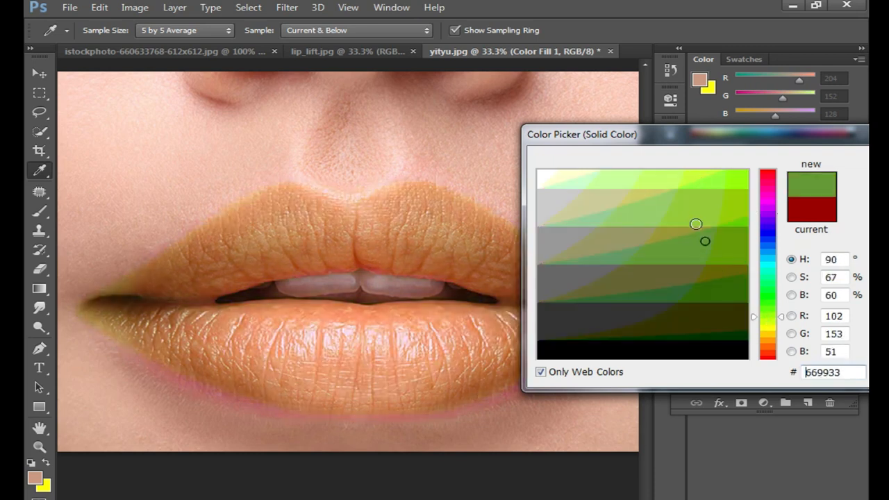
pyautogui.moveTo(727, 333); pyautogui.dragTo(736, 333)
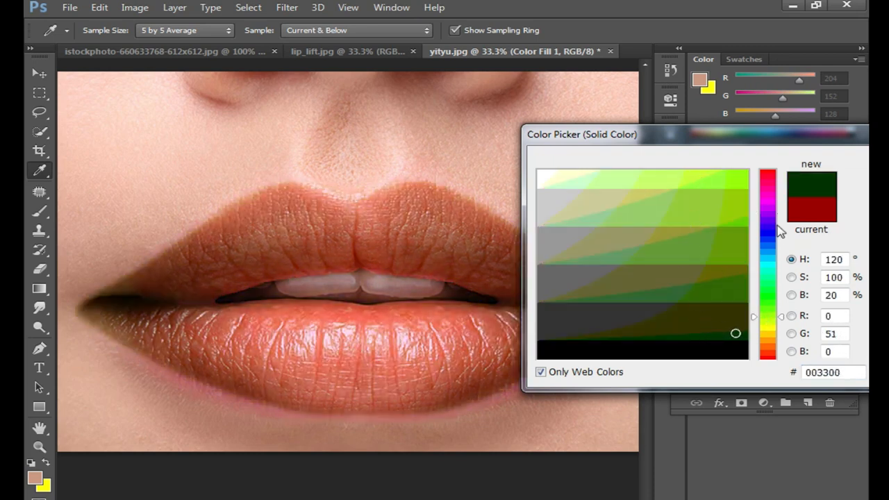
# - Return the color fill layer to dark red 990000, apply the color and switch back to the Brush tool
pyautogui.moveTo(778, 137); pyautogui.dragTo(661, 137)
pyautogui.click(651, 174)
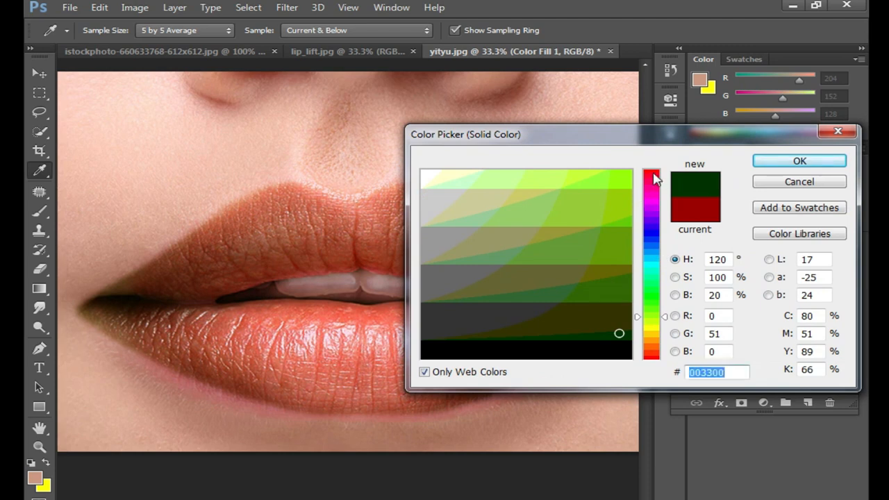
pyautogui.click(624, 192)
pyautogui.click(627, 246)
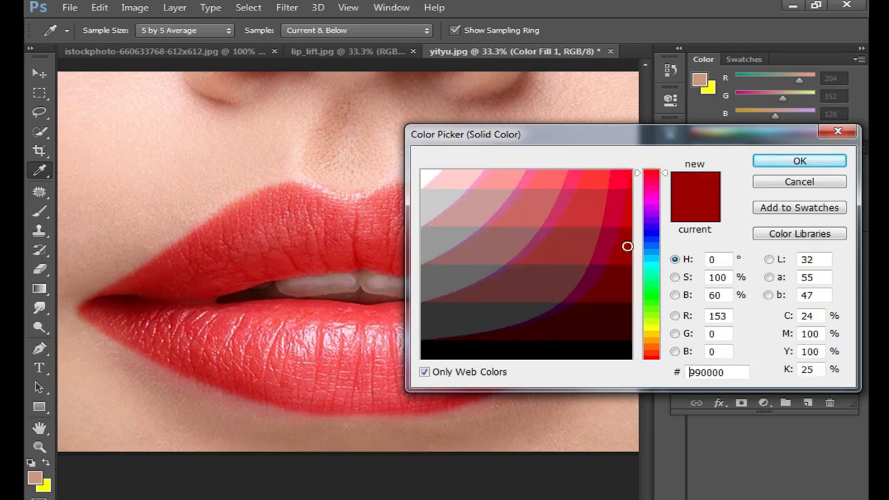
pyautogui.moveTo(620, 280); pyautogui.dragTo(621, 263)
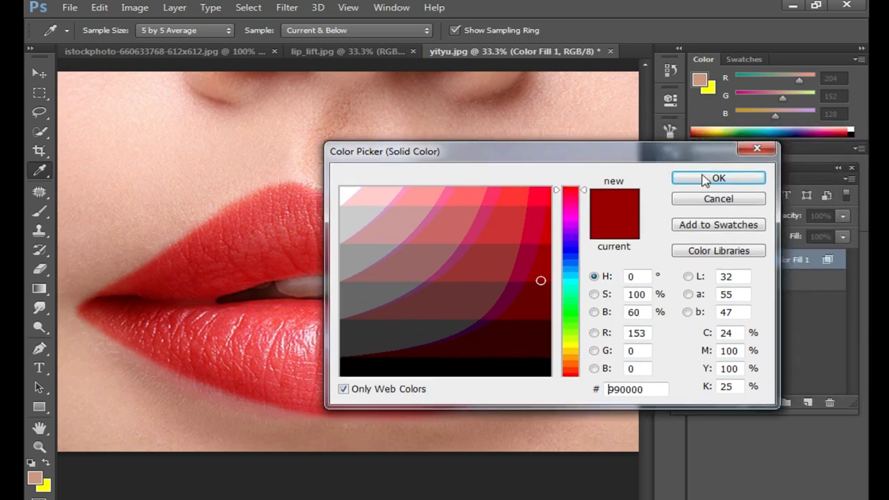
pyautogui.click(799, 160)
pyautogui.press('b')
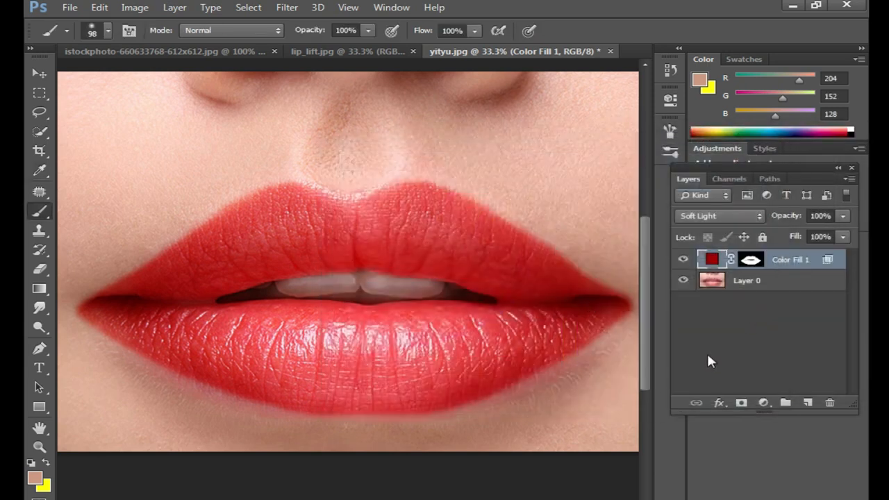
# - Merge the color fill layer and the photo layer into one, and inspect the recolored lips up close and as a whole
pyautogui.hotkey('ctrl', 'shift', 'e')
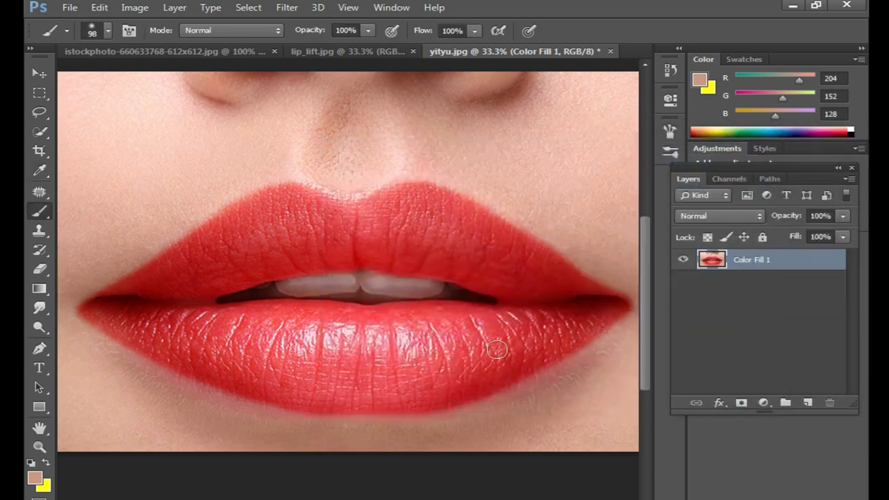
pyautogui.keyDown('alt'); pyautogui.click(410, 337); pyautogui.keyUp('alt')
pyautogui.keyDown('alt'); pyautogui.click(415, 340); pyautogui.keyUp('alt')
pyautogui.keyDown('ctrl'); pyautogui.click(377, 335); pyautogui.keyUp('ctrl')
pyautogui.keyDown('ctrl'); pyautogui.click(368, 339); pyautogui.keyUp('ctrl')
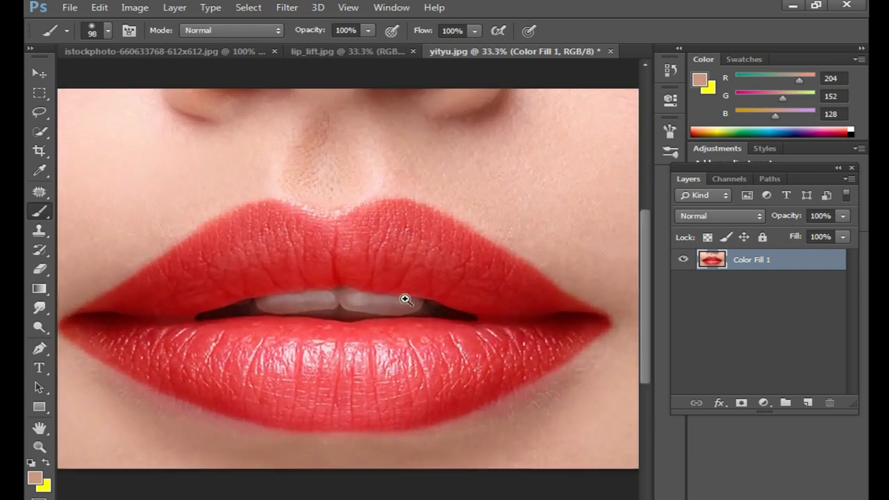
pyautogui.keyDown('alt'); pyautogui.click(417, 257); pyautogui.keyUp('alt')
pyautogui.keyDown('ctrl'); pyautogui.click(369, 329); pyautogui.keyUp('ctrl')
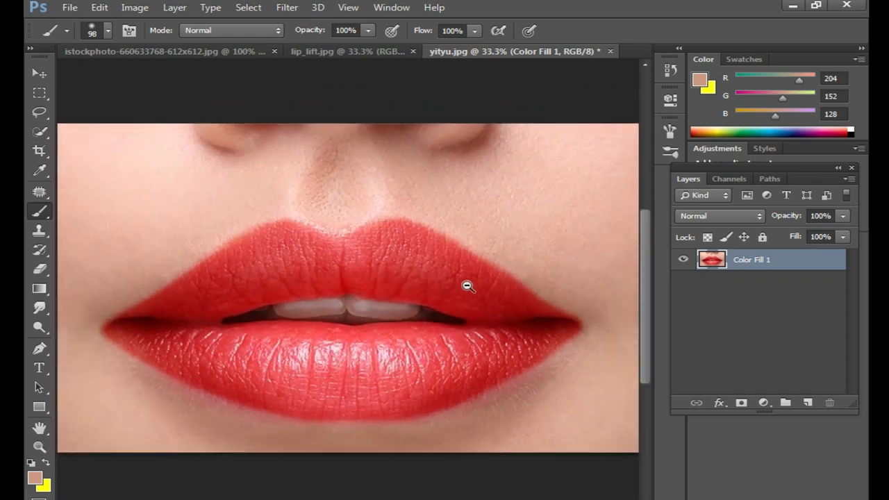
pyautogui.keyDown('alt'); pyautogui.click(466, 284); pyautogui.keyUp('alt')
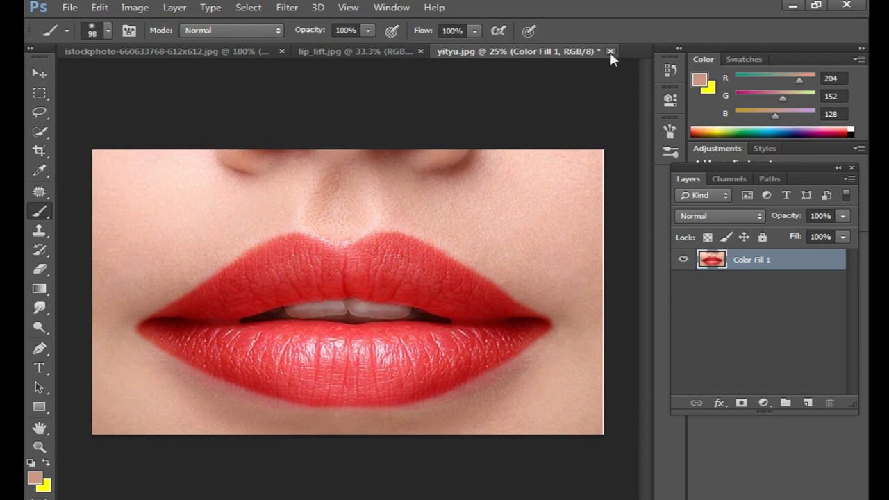
# - Save a copy of the merged image as uoiu in JPEG Stereo (*.JPS) format, accepting the save options
pyautogui.hotkey('ctrl', 'shift', 's')
pyautogui.write('uoiu')
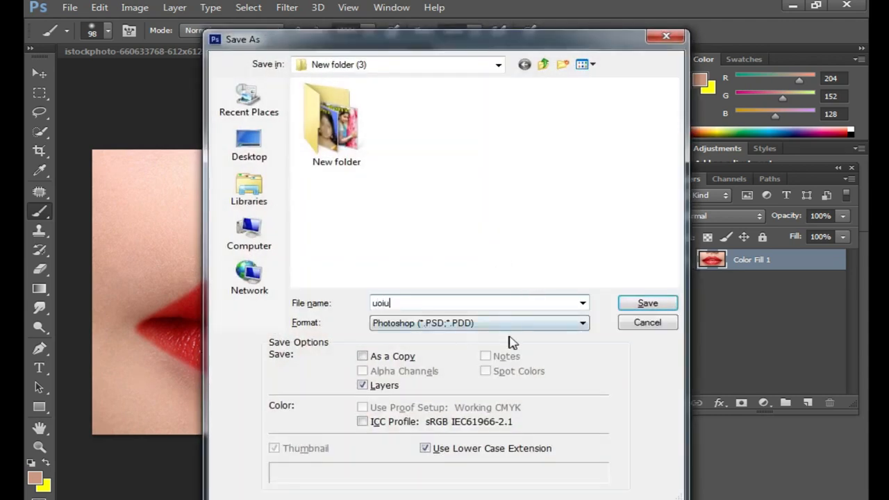
pyautogui.click(518, 324)
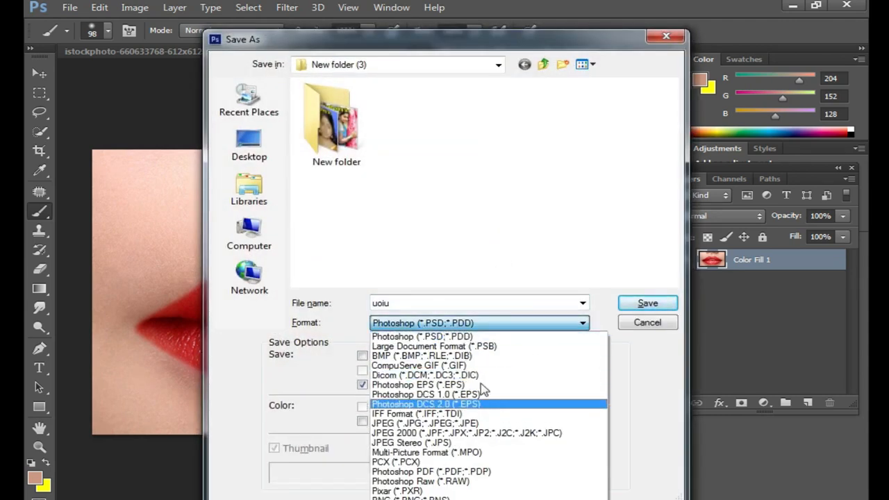
pyautogui.click(416, 443)
pyautogui.click(648, 302)
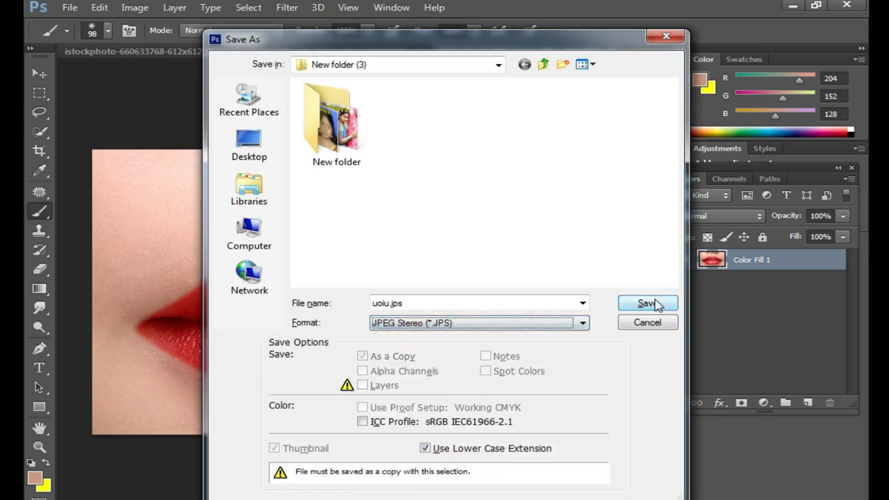
pyautogui.moveTo(436, 209); pyautogui.dragTo(485, 204)
pyautogui.click(556, 134)
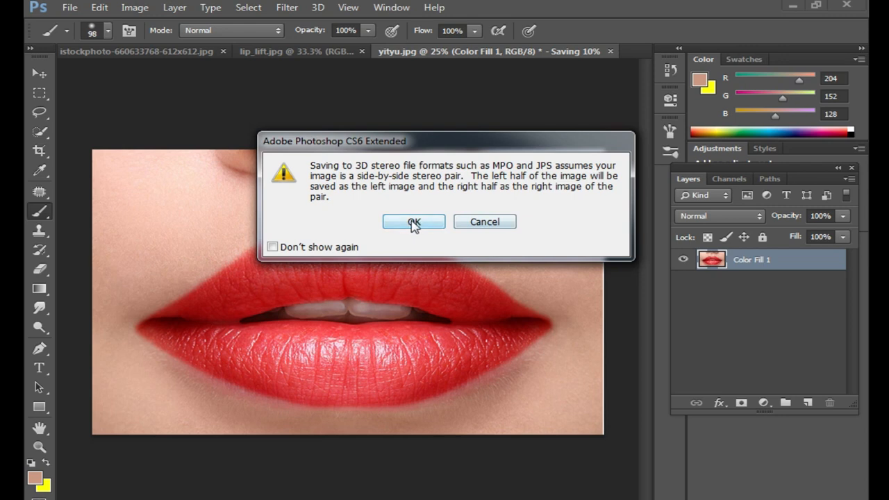
pyautogui.click(318, 249)
pyautogui.click(417, 223)
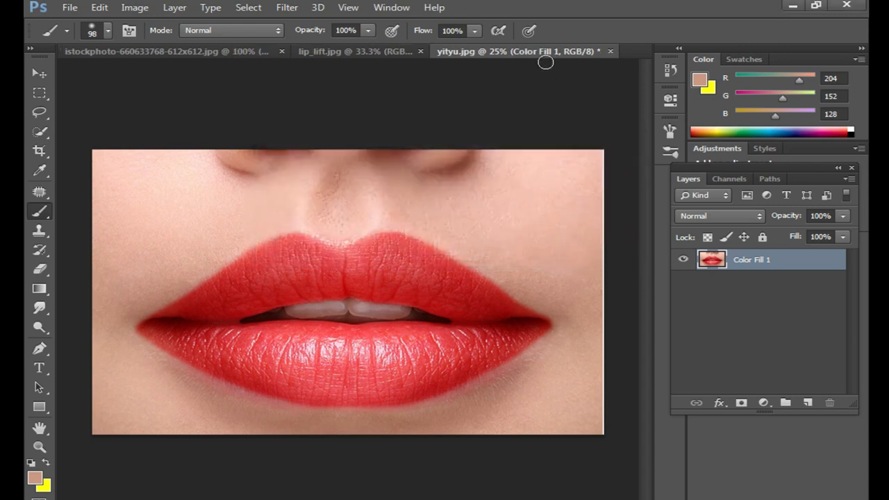
# - Close yityu.jpg without saving its changes and close lip_lift.jpg, leaving only the istockphoto lip image open
pyautogui.click(610, 52)
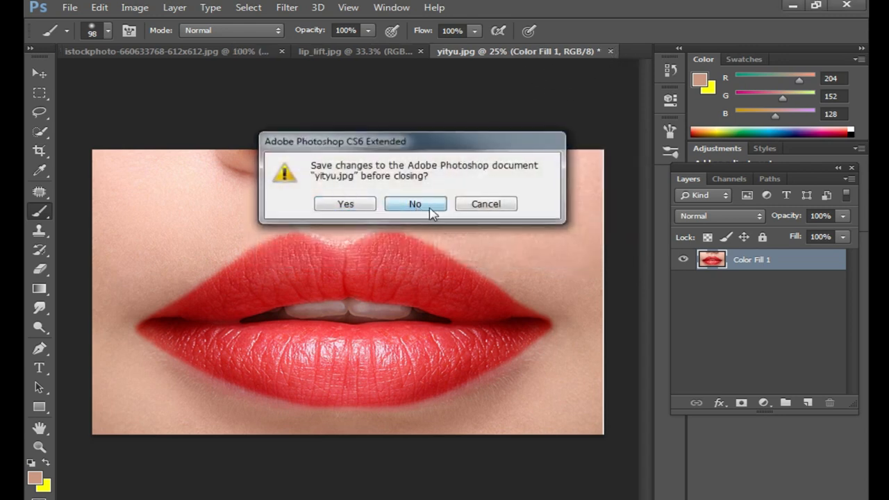
pyautogui.click(425, 205)
pyautogui.moveTo(366, 54); pyautogui.dragTo(218, 107)
pyautogui.moveTo(360, 112); pyautogui.dragTo(393, 327)
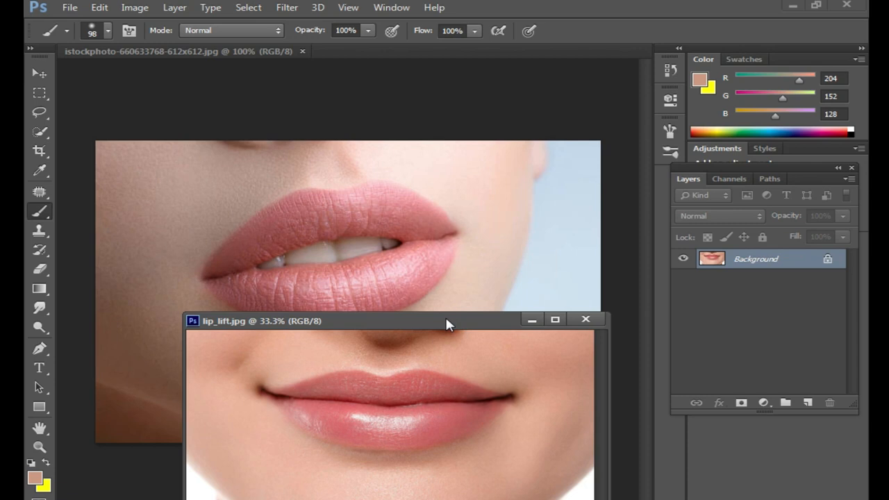
pyautogui.moveTo(449, 324); pyautogui.dragTo(429, 221)
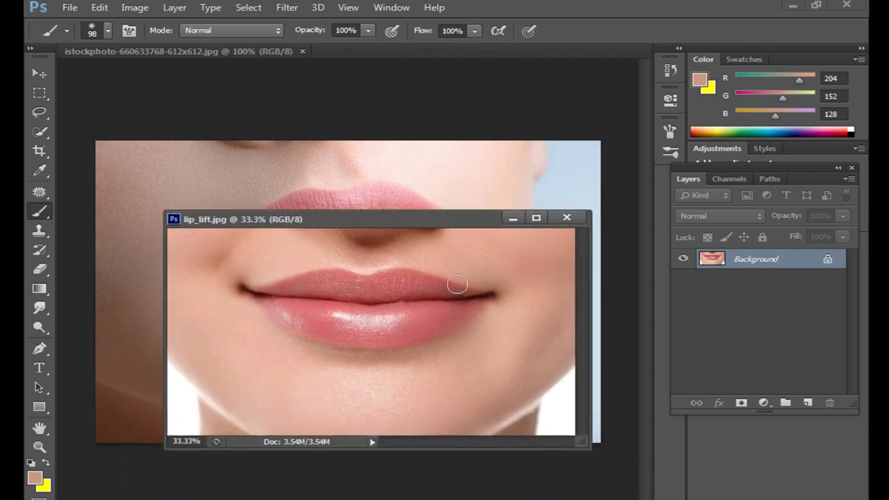
pyautogui.click(567, 217)
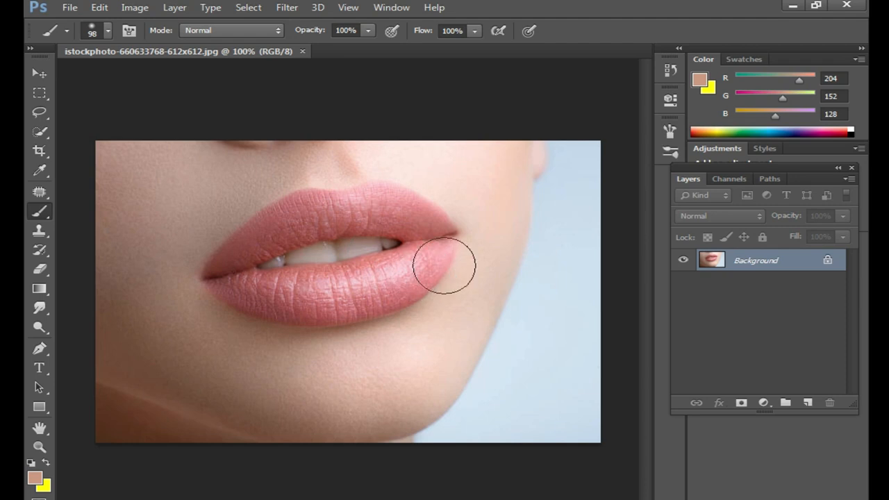
# - Add a solid color fill layer above the istockphoto lip photo with the dark red color 990000
pyautogui.click(764, 403)
pyautogui.click(748, 78)
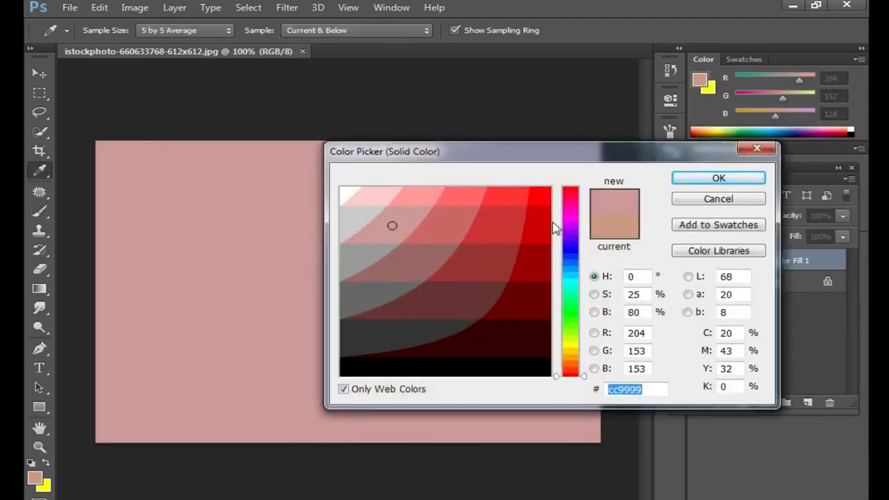
pyautogui.click(538, 305)
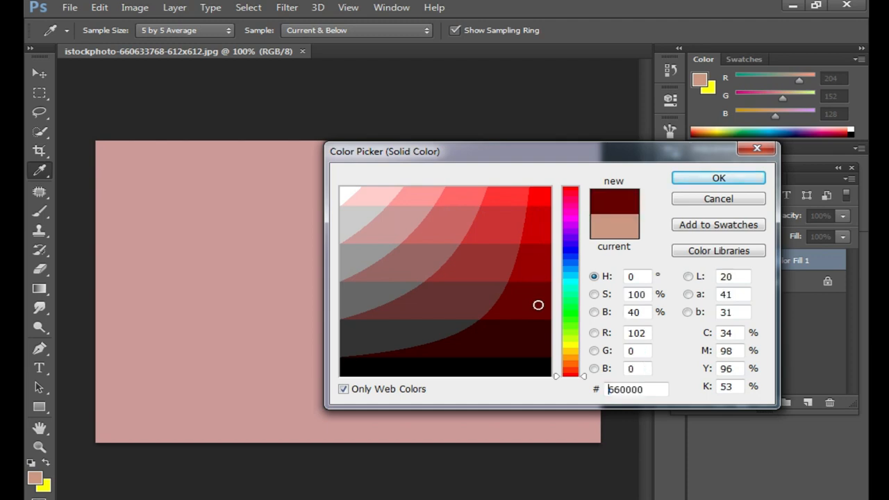
pyautogui.click(573, 251)
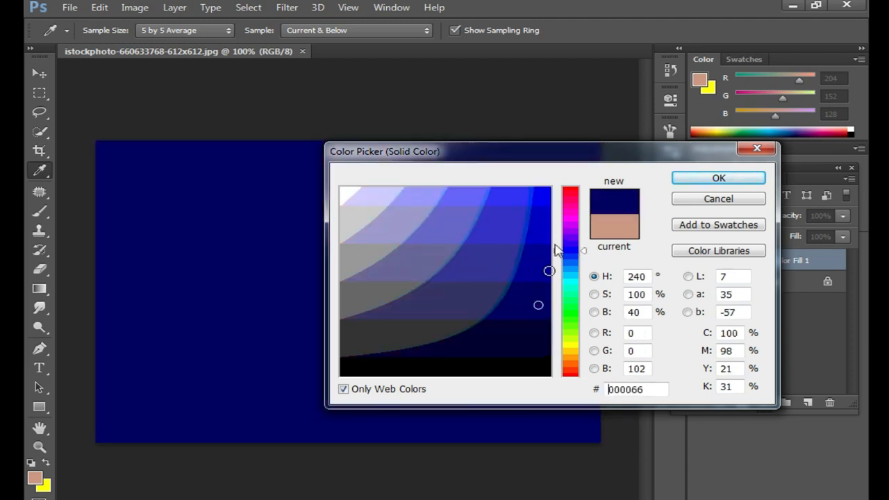
pyautogui.click(571, 195)
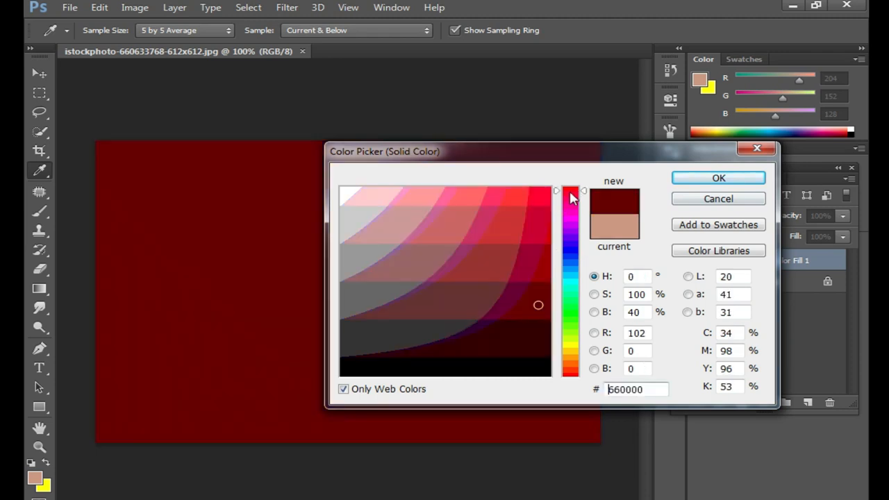
pyautogui.click(540, 195)
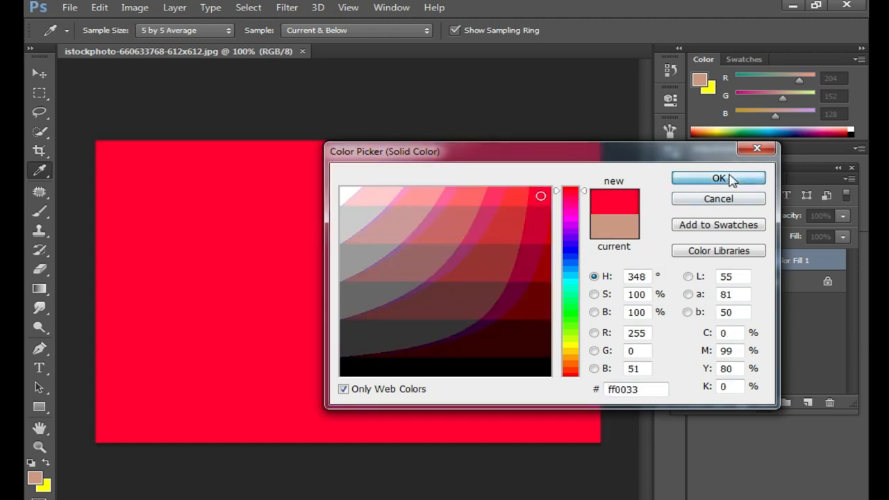
pyautogui.click(544, 260)
pyautogui.click(746, 179)
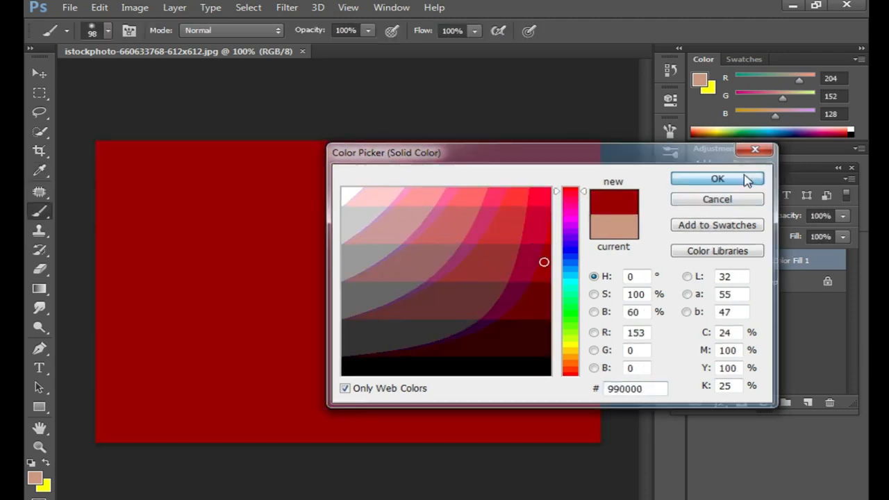
# - Invert the color fill layer's mask to black and set the soft brush to 50 px with 0% hardness
pyautogui.click(750, 261)
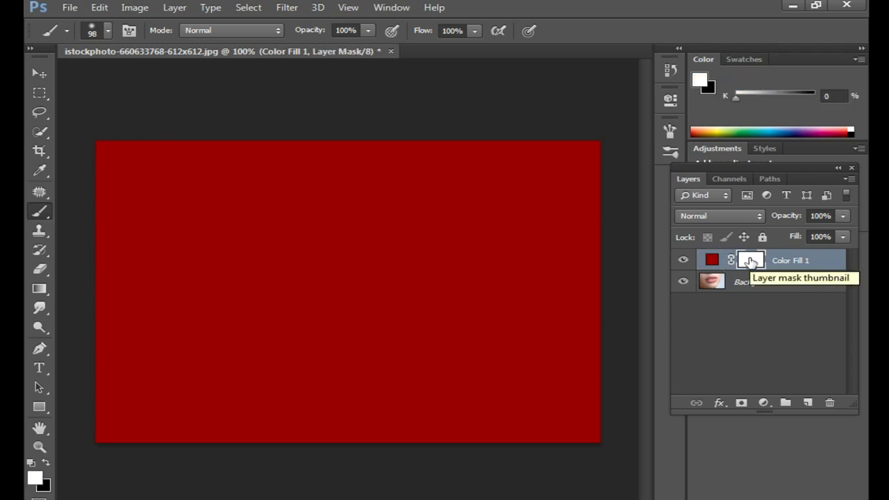
pyautogui.hotkey('ctrl', 'i')
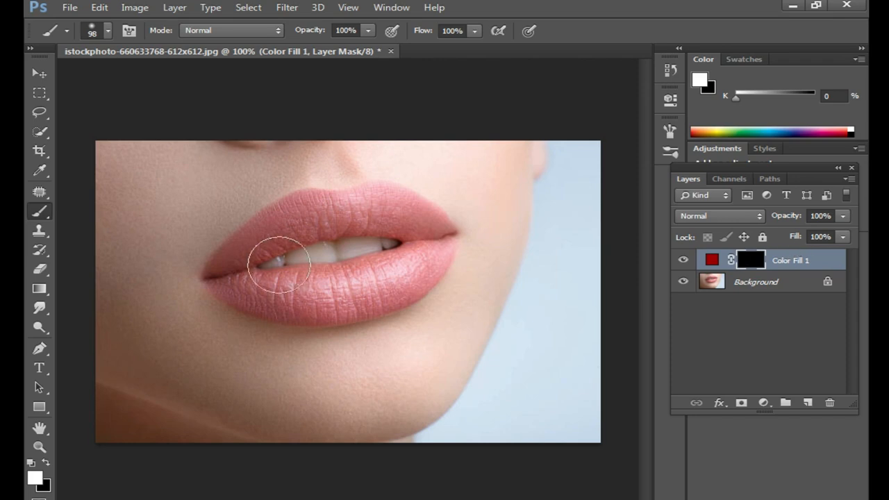
pyautogui.hotkey('ctrl', '+')
pyautogui.moveTo(354, 276); pyautogui.dragTo(399, 282)
pyautogui.hotkey('ctrl', '-')
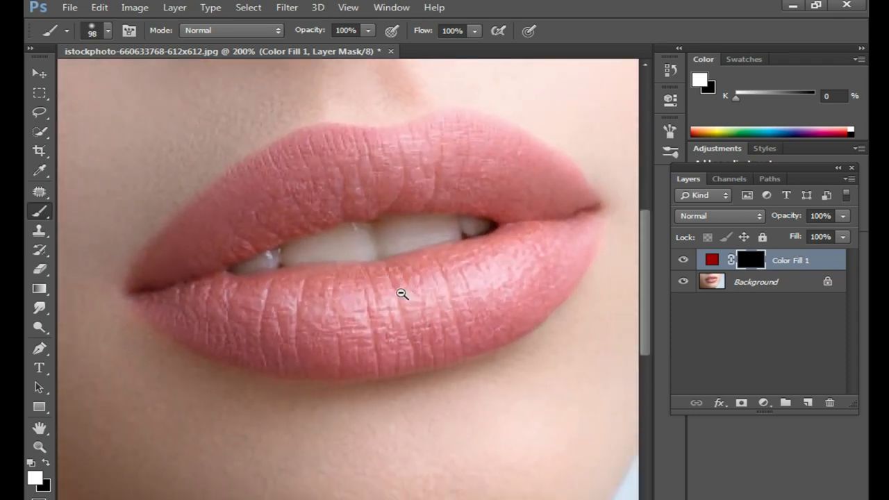
pyautogui.rightClick(387, 276)
pyautogui.click(439, 306)
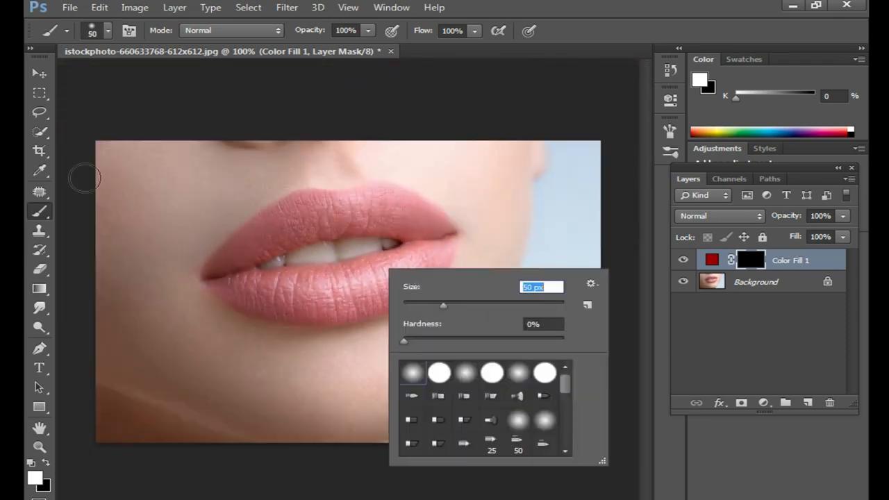
pyautogui.press('Return')
# - Paint the upper and lower lips white on the mask, reducing the brush to 31 px and leaving the teeth unpainted
pyautogui.moveTo(217, 269); pyautogui.dragTo(338, 221)
pyautogui.rightClick(342, 218)
pyautogui.click(383, 255)
pyautogui.press('Return')
pyautogui.moveTo(259, 238)
pyautogui.mouseDown()
pyautogui.moveTo(296, 208)
pyautogui.moveTo(252, 240)
pyautogui.moveTo(258, 224)
pyautogui.moveTo(294, 201)
pyautogui.moveTo(341, 199)
pyautogui.moveTo(364, 214)
pyautogui.moveTo(353, 196)
pyautogui.moveTo(385, 191)
pyautogui.moveTo(446, 228)
pyautogui.moveTo(365, 205)
pyautogui.moveTo(441, 233)
pyautogui.moveTo(354, 222)
pyautogui.moveTo(406, 231)
pyautogui.moveTo(379, 208)
pyautogui.moveTo(431, 228)
pyautogui.moveTo(437, 243)
pyautogui.moveTo(443, 234)
pyautogui.moveTo(446, 246)
pyautogui.moveTo(421, 287)
pyautogui.moveTo(355, 309)
pyautogui.moveTo(302, 314)
pyautogui.moveTo(215, 283)
pyautogui.moveTo(245, 283)
pyautogui.moveTo(242, 272)
pyautogui.moveTo(305, 278)
pyautogui.moveTo(419, 248)
pyautogui.moveTo(330, 270)
pyautogui.moveTo(259, 270)
pyautogui.moveTo(293, 292)
pyautogui.moveTo(257, 282)
pyautogui.moveTo(354, 290)
pyautogui.moveTo(397, 274)
pyautogui.moveTo(329, 288)
pyautogui.moveTo(359, 296)
pyautogui.mouseUp()
pyautogui.moveTo(439, 241)
pyautogui.mouseDown()
pyautogui.moveTo(434, 275)
pyautogui.moveTo(407, 291)
pyautogui.moveTo(323, 316)
pyautogui.moveTo(344, 315)
pyautogui.moveTo(416, 280)
pyautogui.moveTo(408, 291)
pyautogui.moveTo(324, 317)
pyautogui.moveTo(273, 312)
pyautogui.moveTo(325, 317)
pyautogui.moveTo(271, 308)
pyautogui.mouseUp()
pyautogui.moveTo(219, 285)
pyautogui.mouseDown()
pyautogui.moveTo(221, 262)
pyautogui.moveTo(275, 218)
pyautogui.mouseUp()
pyautogui.moveTo(385, 201); pyautogui.dragTo(432, 236)
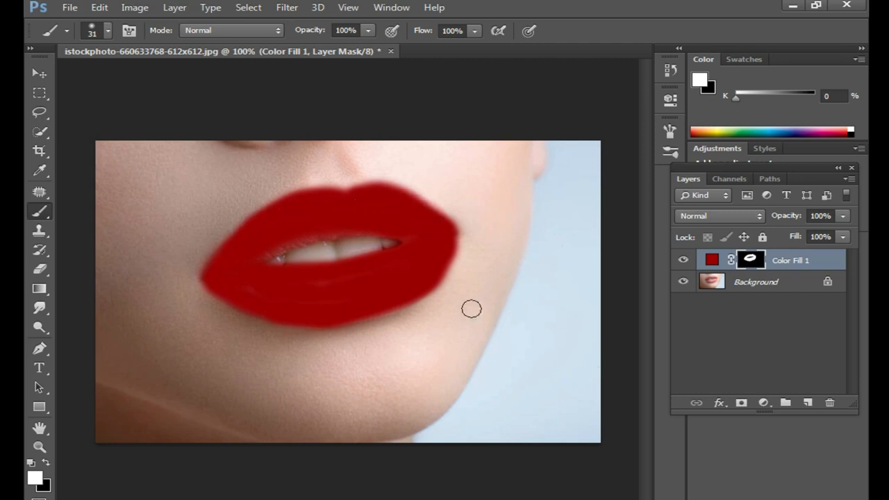
# - Set the color fill layer's blend mode to Soft Light and inspect the lip texture up close
pyautogui.click(759, 216)
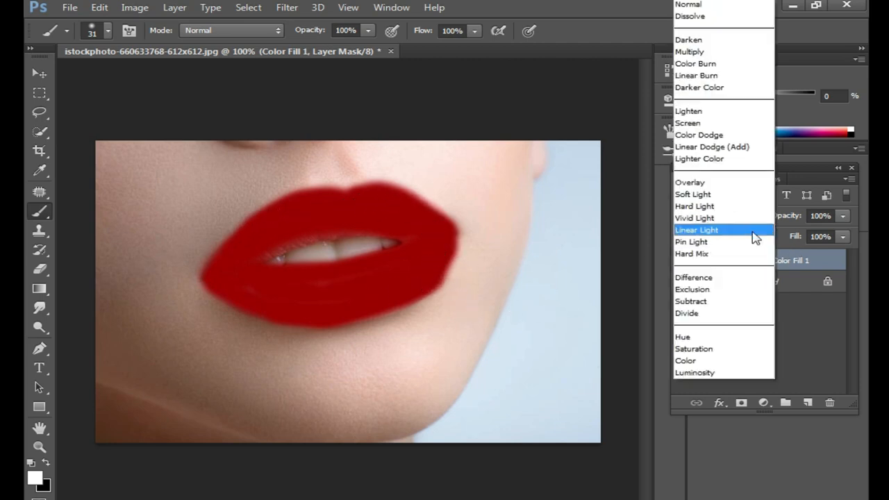
pyautogui.click(736, 193)
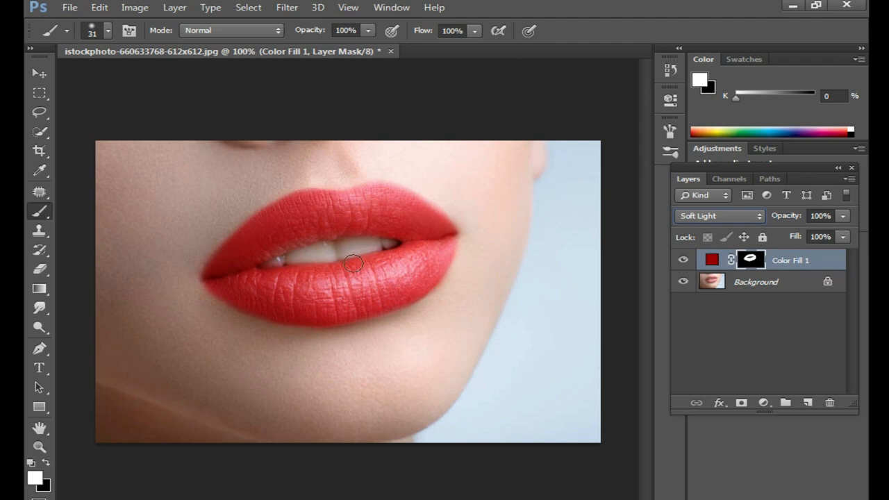
pyautogui.keyDown('ctrl'); pyautogui.click(341, 283); pyautogui.keyUp('ctrl')
pyautogui.keyDown('ctrl'); pyautogui.click(362, 303); pyautogui.keyUp('ctrl')
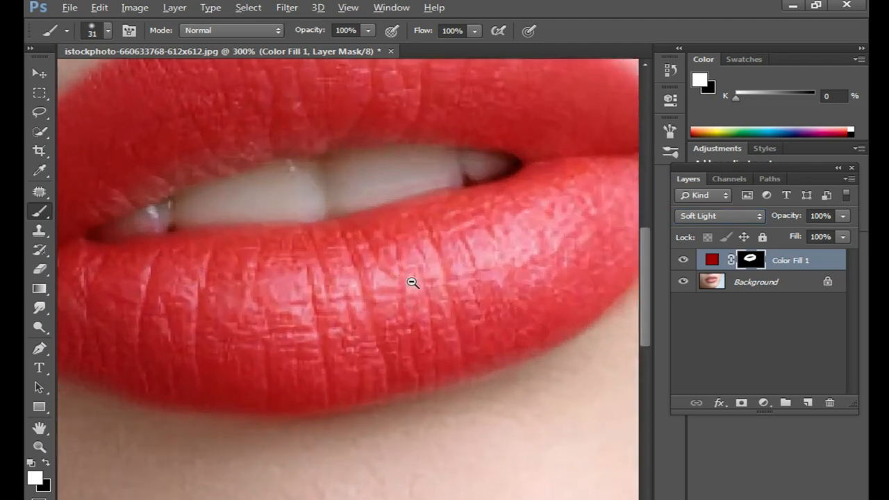
# - In the color fill layer's Blend If settings, set the underlying layer's shadows to about 58 and split its highlights at 171 / 194
pyautogui.keyDown('alt'); pyautogui.click(409, 284); pyautogui.keyUp('alt')
pyautogui.keyDown('alt'); pyautogui.click(416, 278); pyautogui.keyUp('alt')
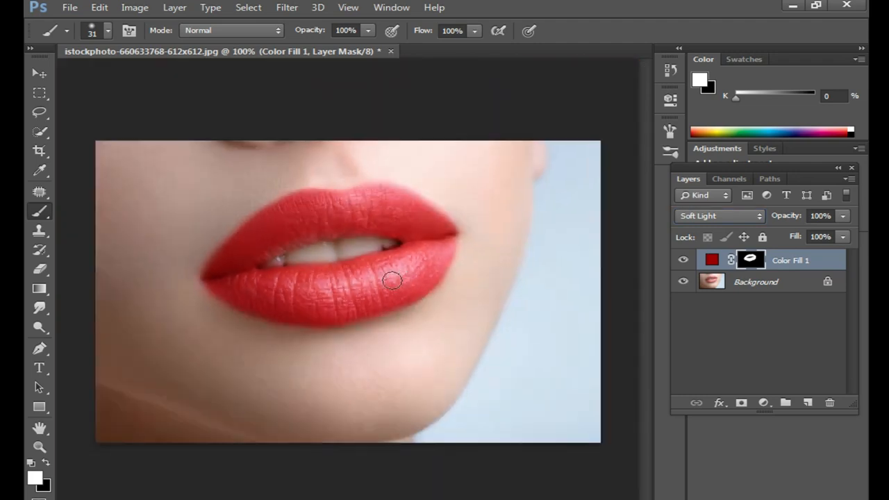
pyautogui.rightClick(798, 265)
pyautogui.click(514, 76)
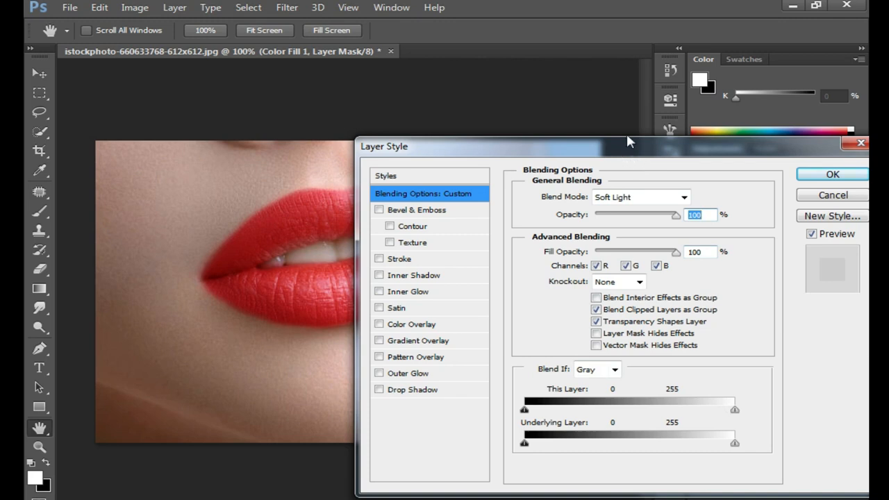
pyautogui.moveTo(627, 137); pyautogui.dragTo(646, 101)
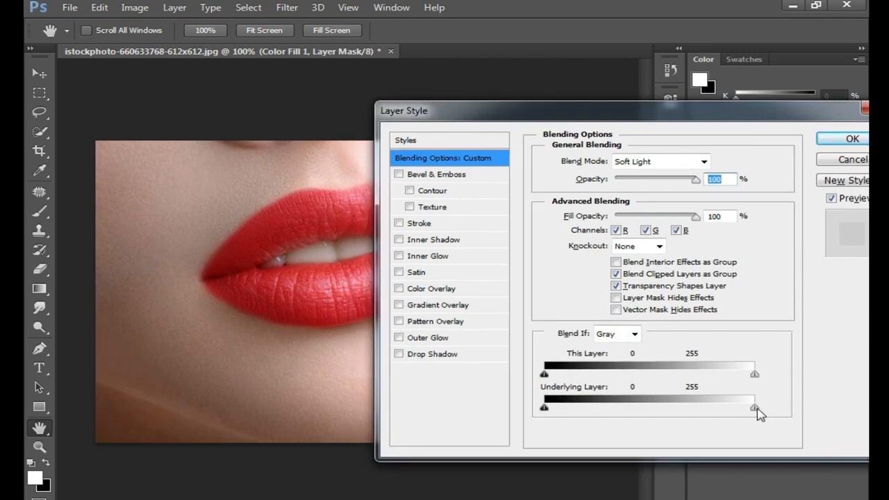
pyautogui.moveTo(758, 409); pyautogui.dragTo(642, 405)
pyautogui.moveTo(758, 407); pyautogui.dragTo(694, 405)
pyautogui.moveTo(640, 410); pyautogui.dragTo(677, 407)
pyautogui.moveTo(545, 408); pyautogui.dragTo(582, 405)
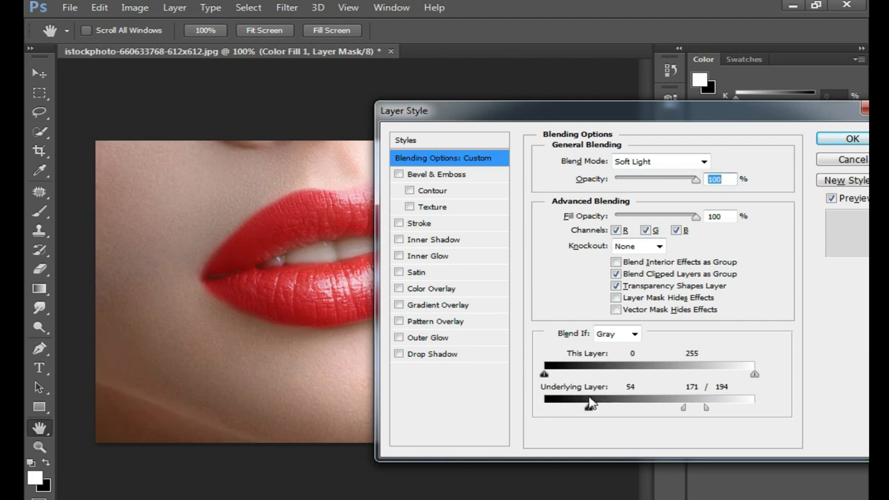
pyautogui.click(852, 138)
# - Reopen the color fill layer's blending options and change the underlying layer's highlight split to 199 / 255
pyautogui.press('b')
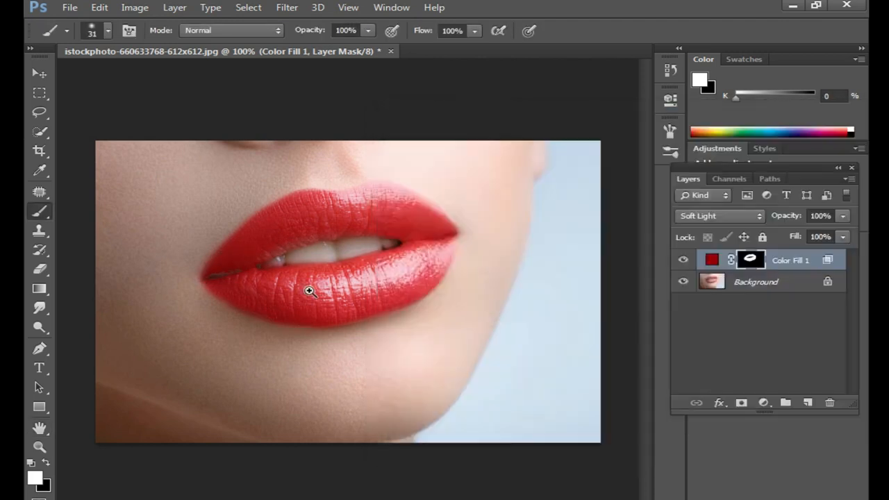
pyautogui.hotkey('ctrl', '+')
pyautogui.hotkey('ctrl', '+')
pyautogui.hotkey('ctrl', '-')
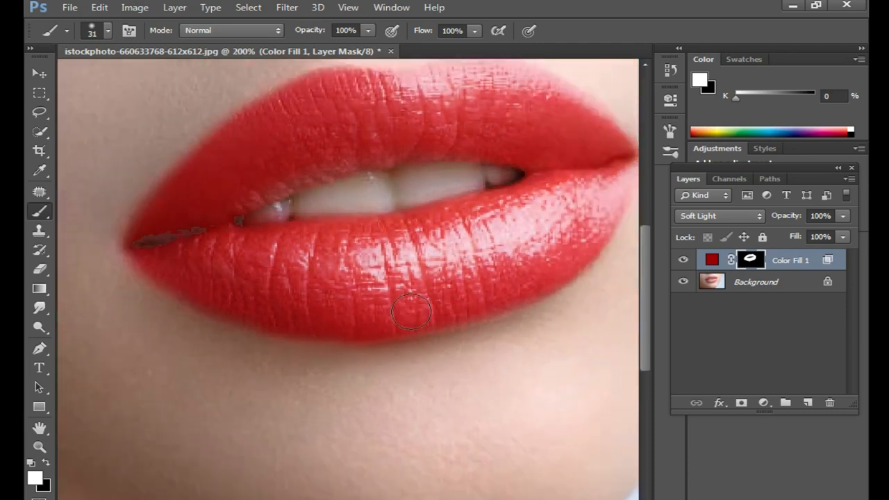
pyautogui.hotkey('ctrl', '-')
pyautogui.hotkey('ctrl', '-')
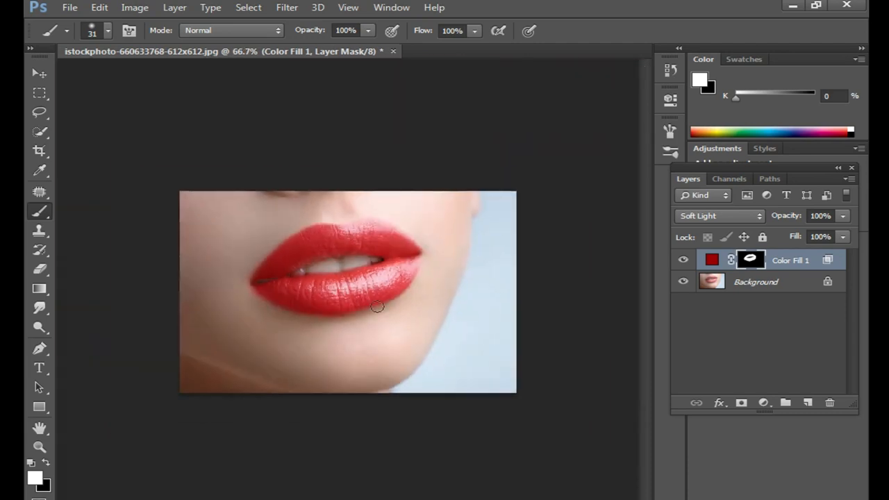
pyautogui.rightClick(804, 265)
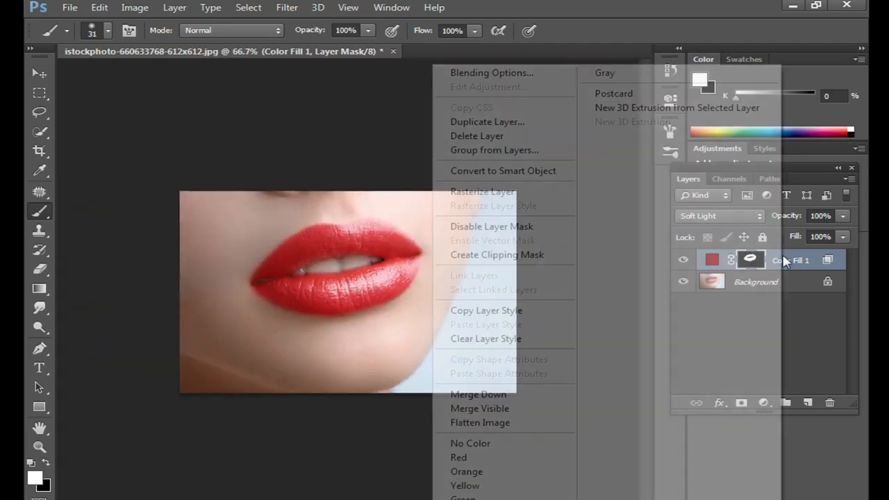
pyautogui.click(500, 72)
pyautogui.moveTo(708, 410); pyautogui.dragTo(724, 410)
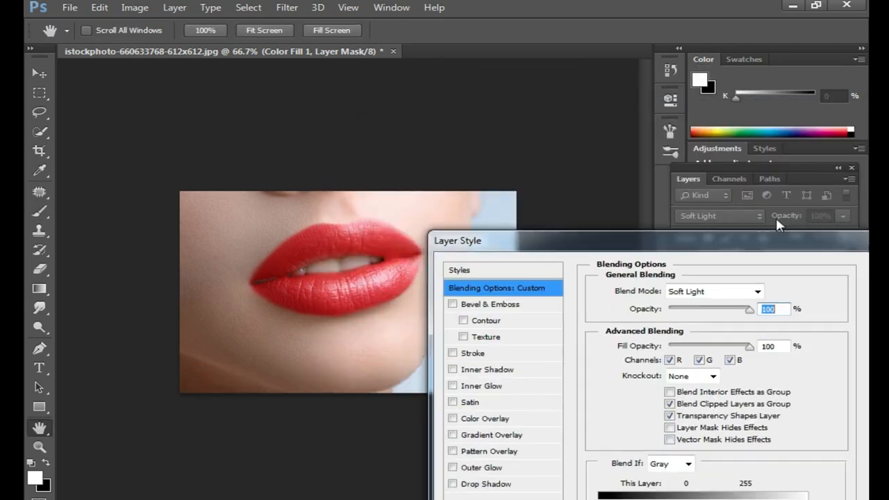
pyautogui.moveTo(765, 491); pyautogui.dragTo(730, 490)
pyautogui.moveTo(806, 490); pyautogui.dragTo(849, 487)
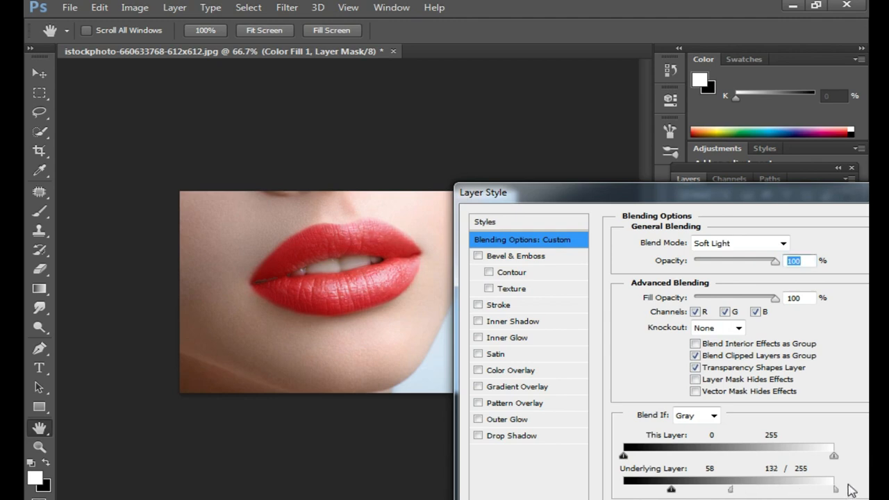
pyautogui.moveTo(734, 490); pyautogui.dragTo(787, 491)
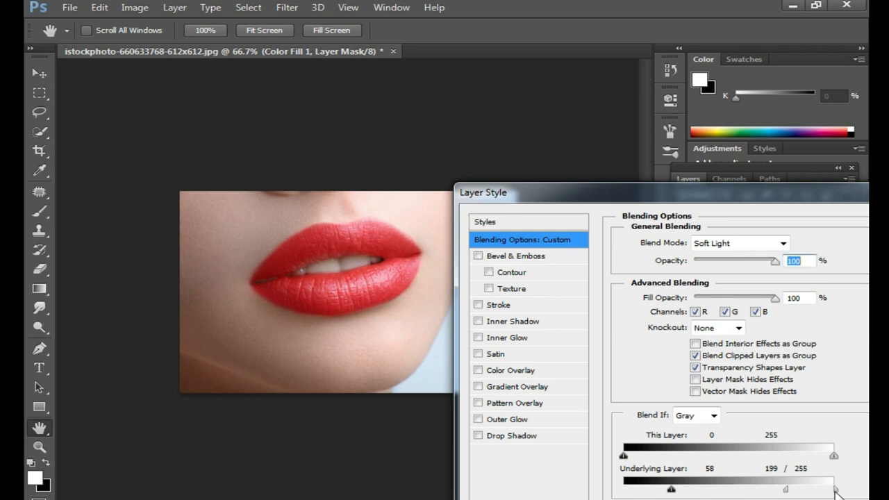
# - Lower the underlying layer's shadow limit to near 0, shift the highlight split slightly darker, apply it and inspect the lips up close
pyautogui.moveTo(671, 490); pyautogui.dragTo(627, 490)
pyautogui.moveTo(785, 487); pyautogui.dragTo(778, 487)
pyautogui.moveTo(775, 192); pyautogui.dragTo(639, 193)
pyautogui.click(789, 218)
pyautogui.press('b')
pyautogui.hotkey('ctrl', '+')
pyautogui.keyDown('ctrl'); pyautogui.click(378, 300); pyautogui.keyUp('ctrl')
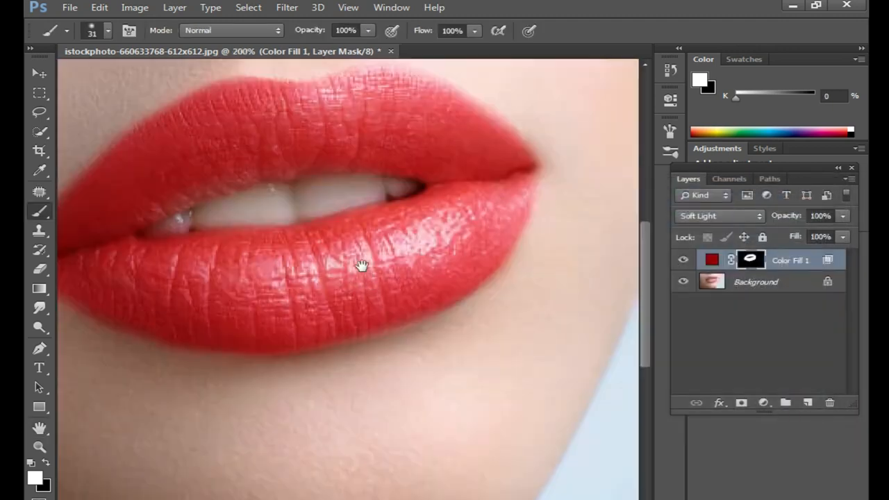
pyautogui.moveTo(361, 266); pyautogui.dragTo(419, 331)
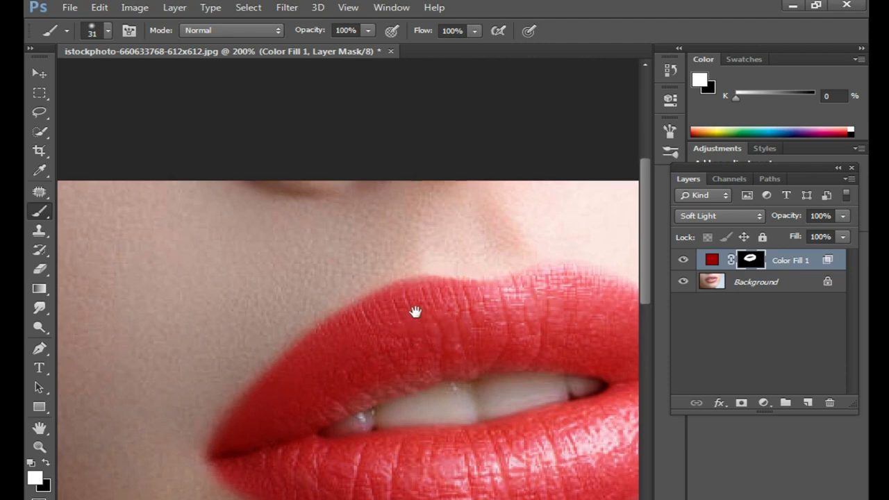
pyautogui.hotkey('ctrl', '-')
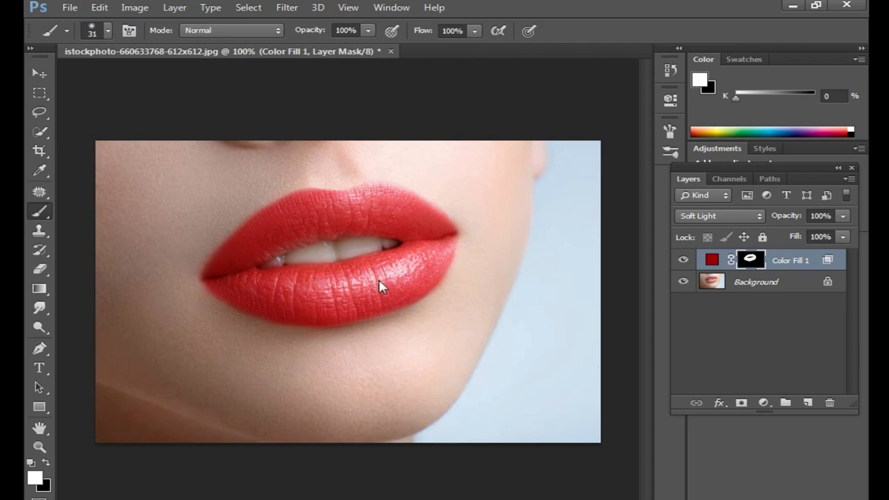
# - Save the lip photo as a progressive JPEG named uiui at quality 12, and close the document without saving its changes
pyautogui.hotkey('ctrl', 'shift', 's')
pyautogui.write('uiui')
pyautogui.click(489, 324)
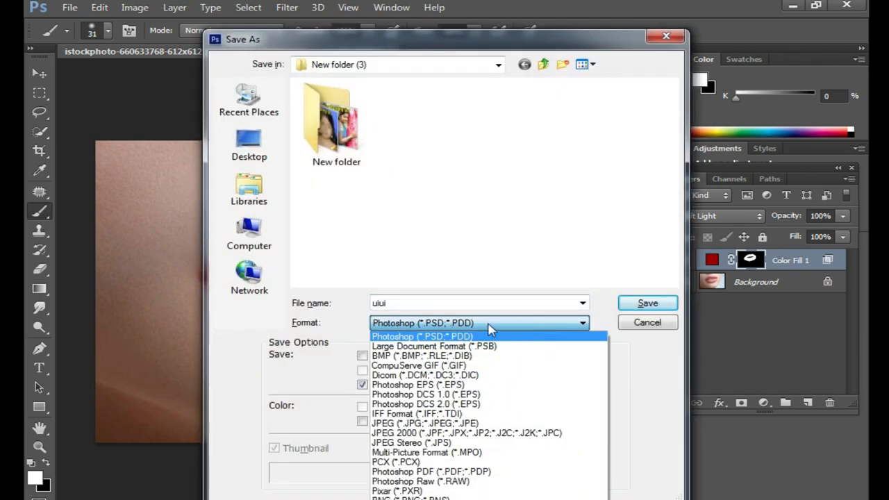
pyautogui.click(444, 423)
pyautogui.click(653, 303)
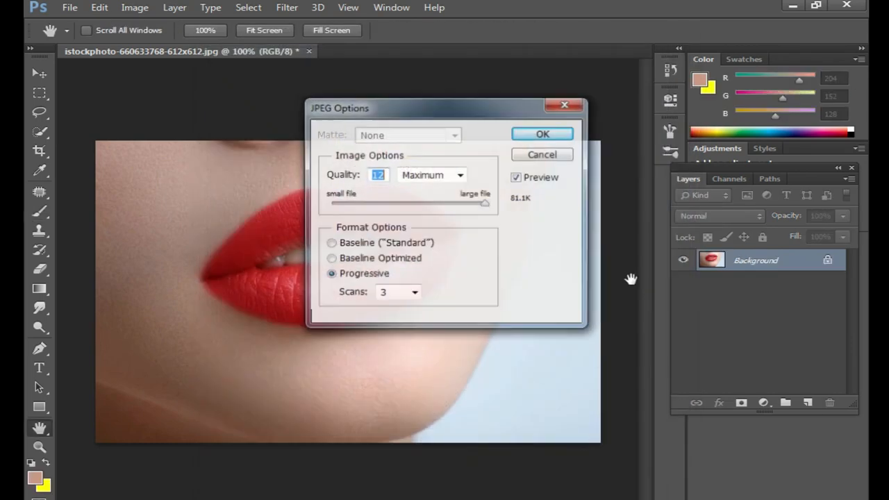
pyautogui.click(548, 135)
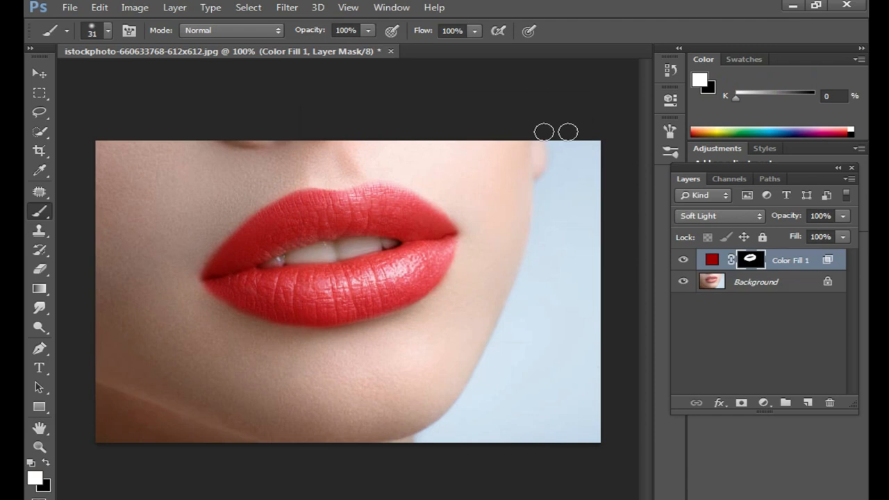
pyautogui.click(390, 51)
pyautogui.click(415, 211)
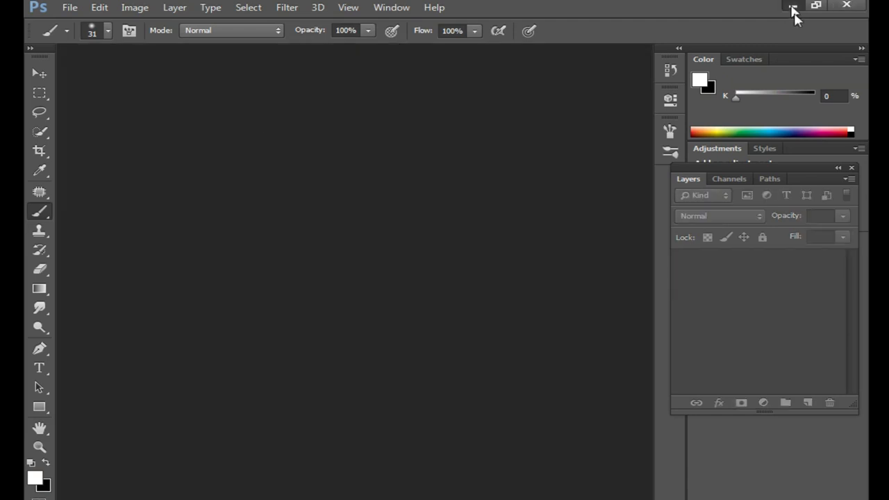